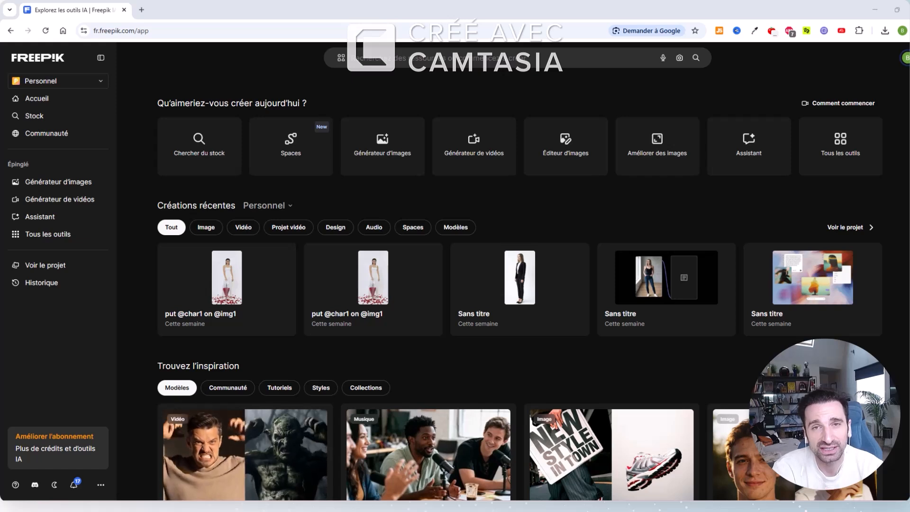
Look at the home page, the image generator and the video generator.
left_click(38, 98)
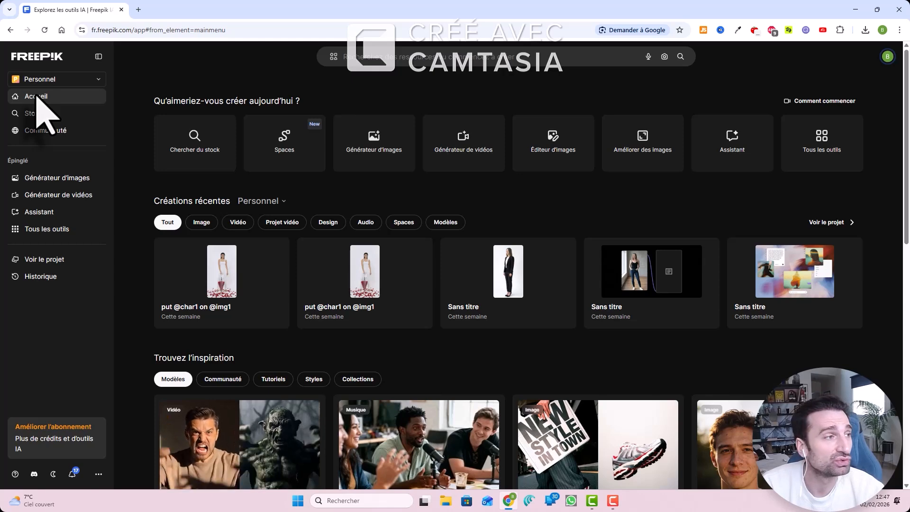
left_click(71, 179)
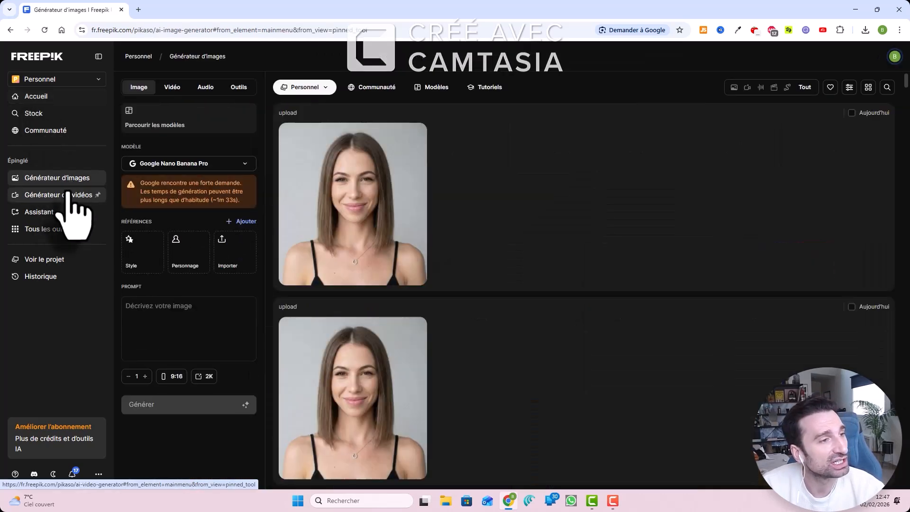
left_click(71, 194)
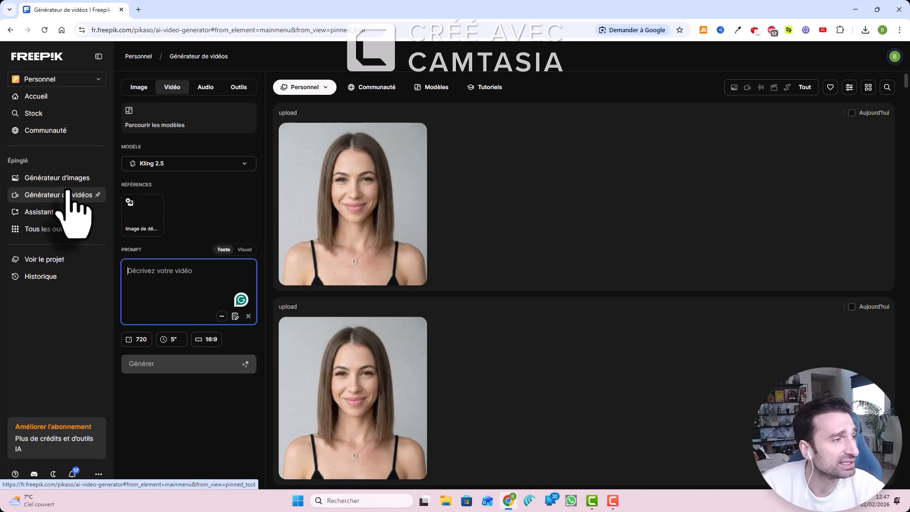
Open the existing Exemple1 space from Spaces and look over its workflow, from the source portraits to the generated outfit images.
mouse_move(67, 229)
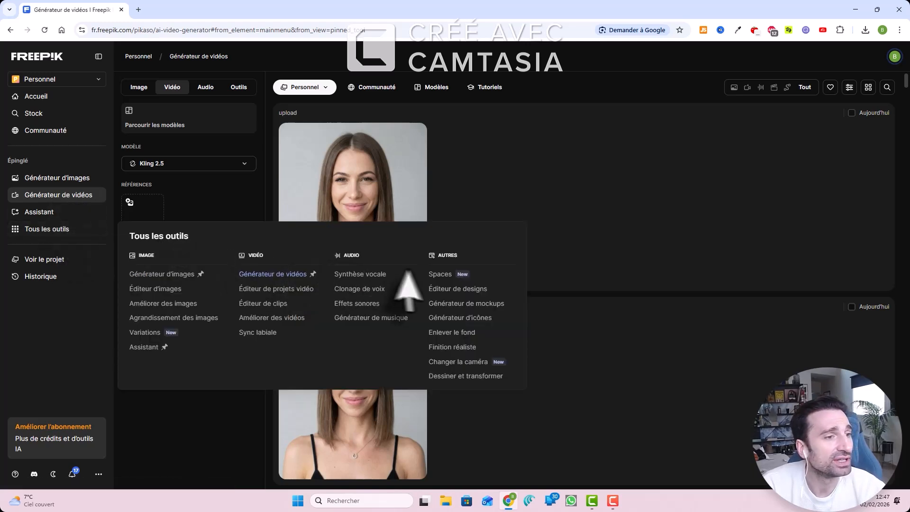
left_click(441, 278)
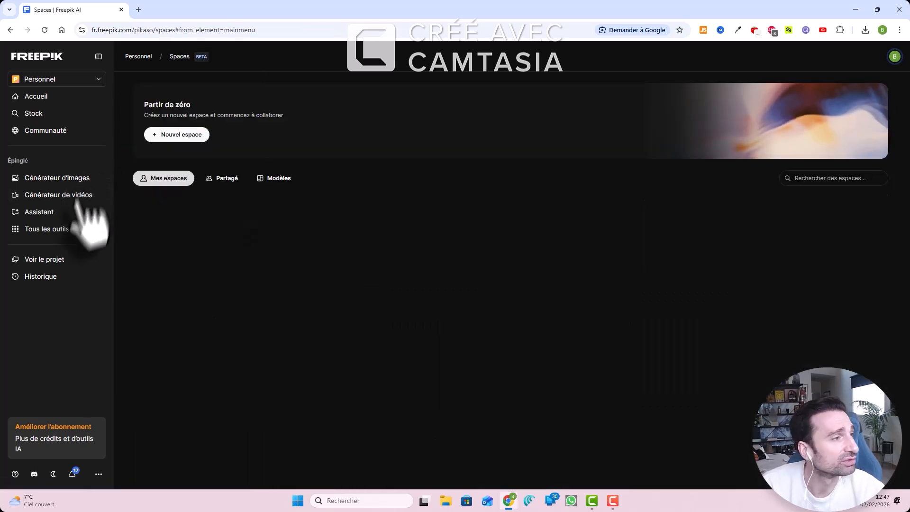
mouse_move(71, 230)
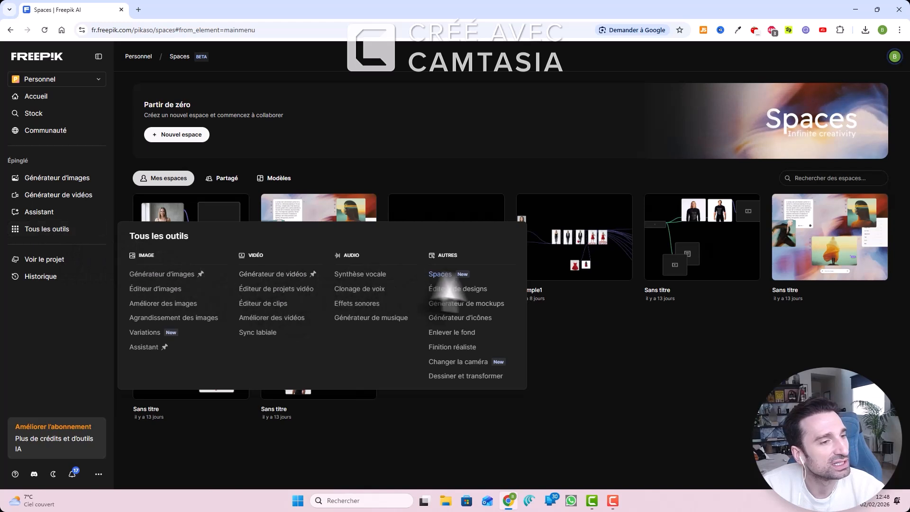
left_click(572, 237)
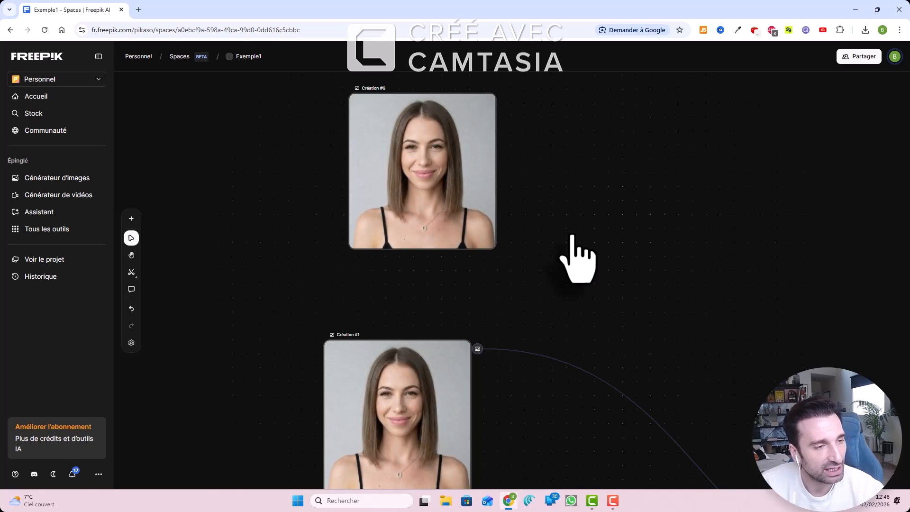
scroll(572, 236, "down", 5)
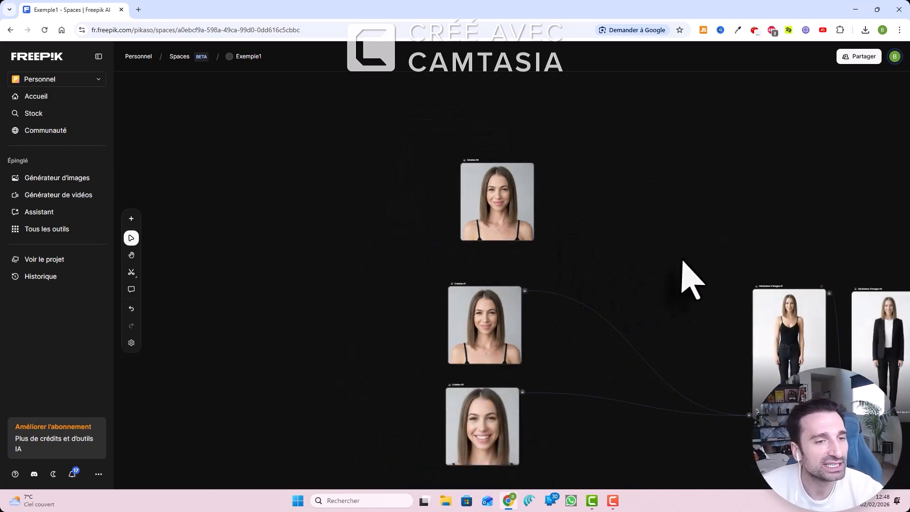
left_click_drag(787, 258, 665, 159)
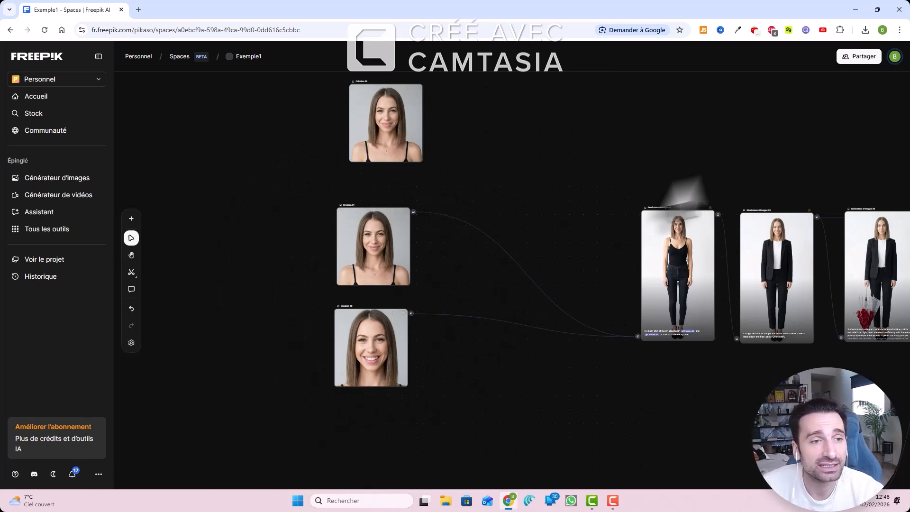
left_click_drag(823, 187, 209, 109)
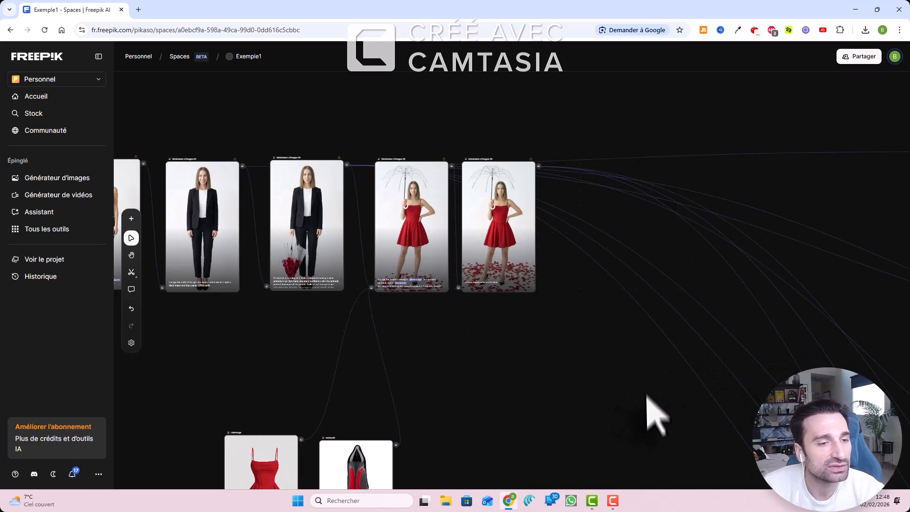
left_click_drag(647, 396, 78, 130)
left_click_drag(718, 232, 589, 179)
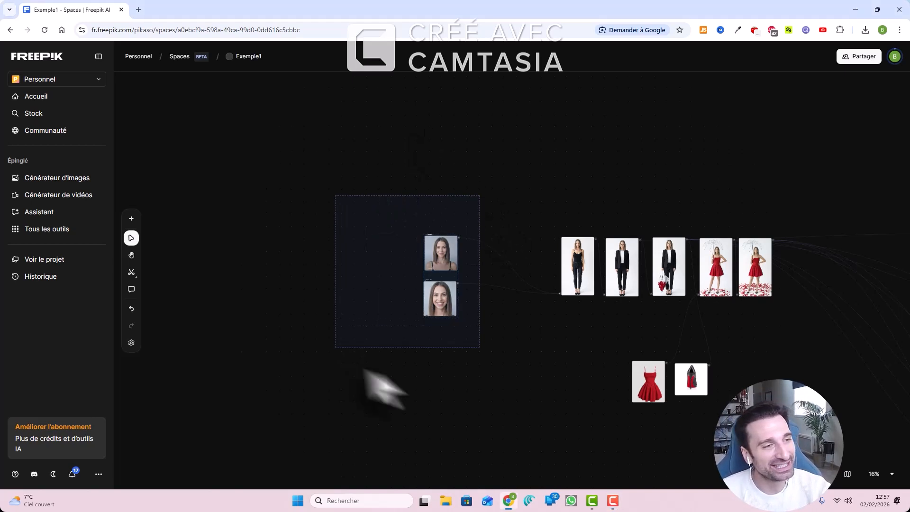
Import the woman's portrait "weavy-2026-01-31 at 13.38.29" into an empty area above the existing portraits.
double_click(431, 168)
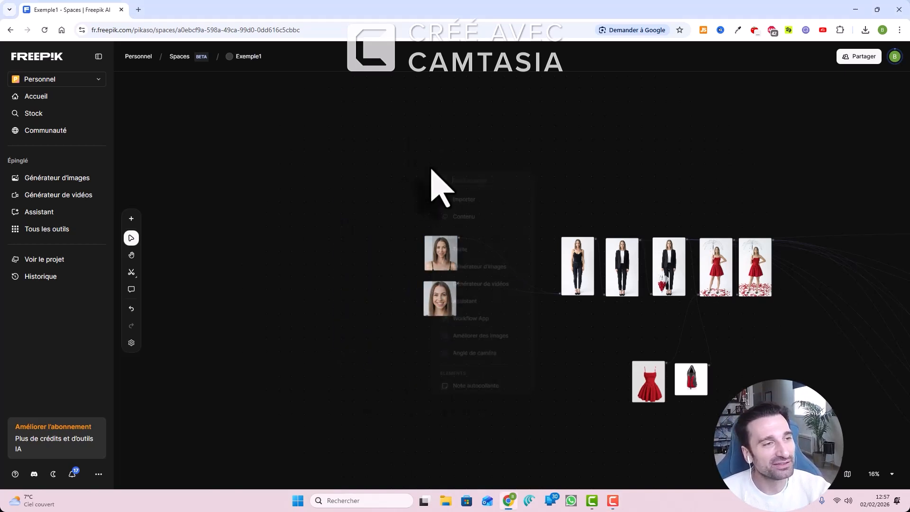
left_click(468, 199)
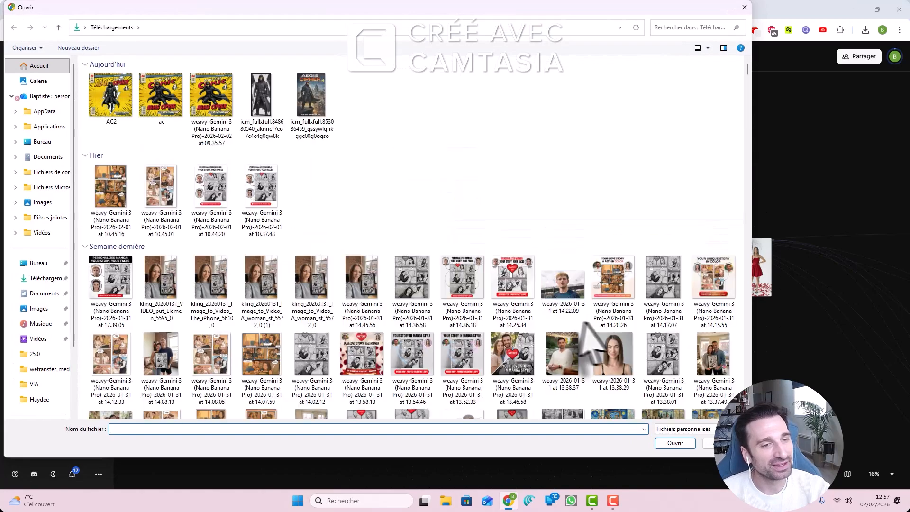
left_click(613, 360)
left_click(685, 443)
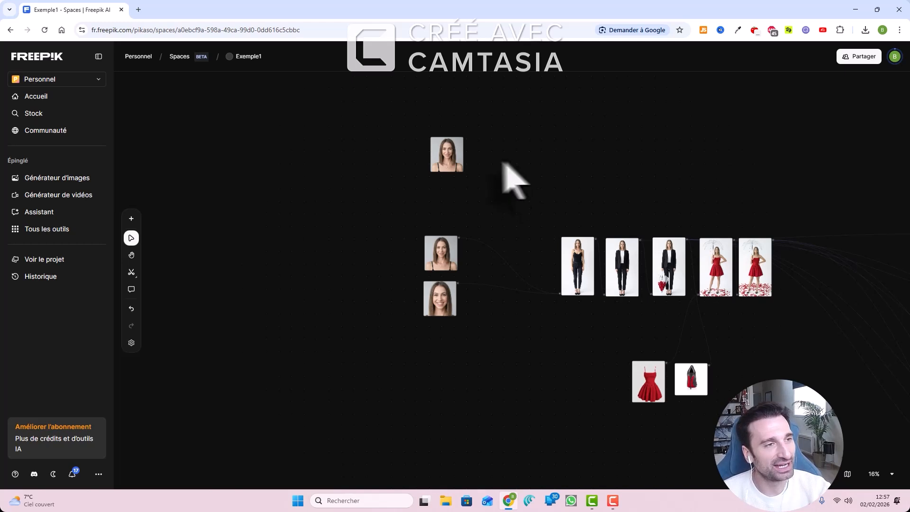
Add an image generator node connected to the image output of the imported portrait.
scroll(444, 161, "up", 5)
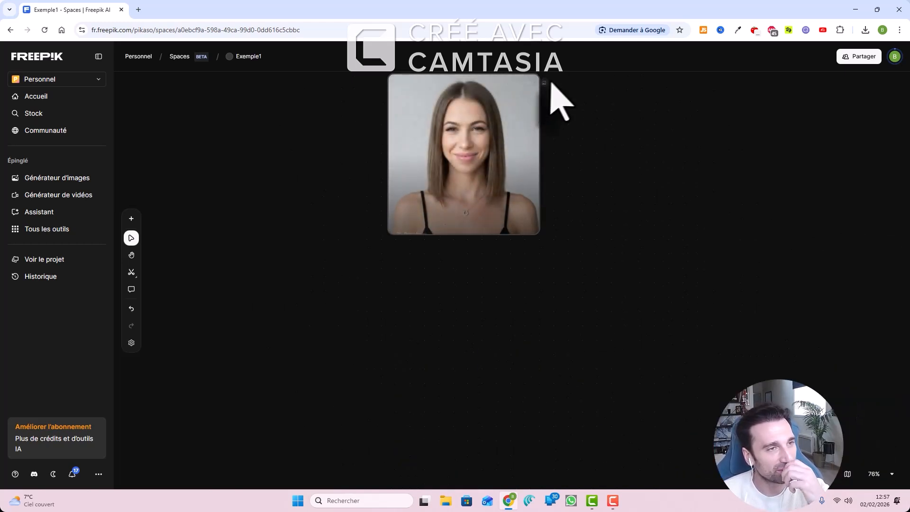
left_click_drag(518, 122, 484, 183)
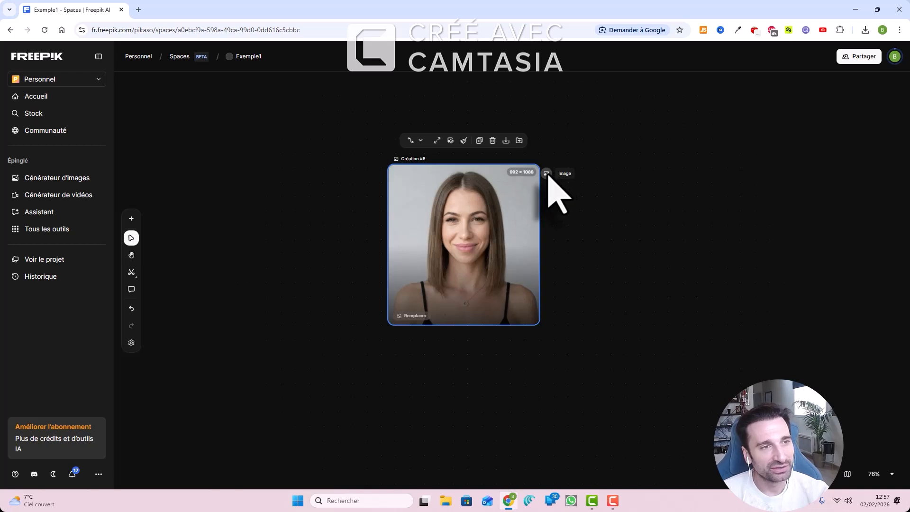
left_click_drag(548, 174, 644, 280)
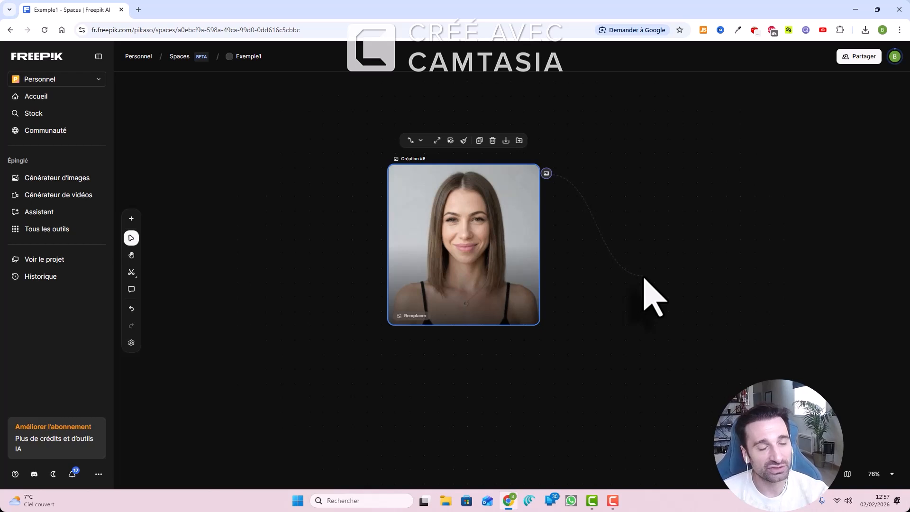
left_click_drag(645, 280, 644, 280)
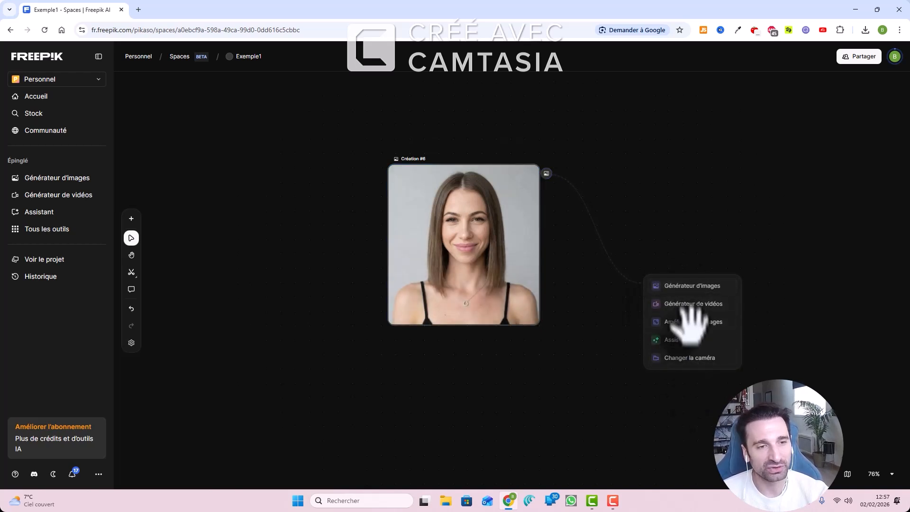
left_click(685, 286)
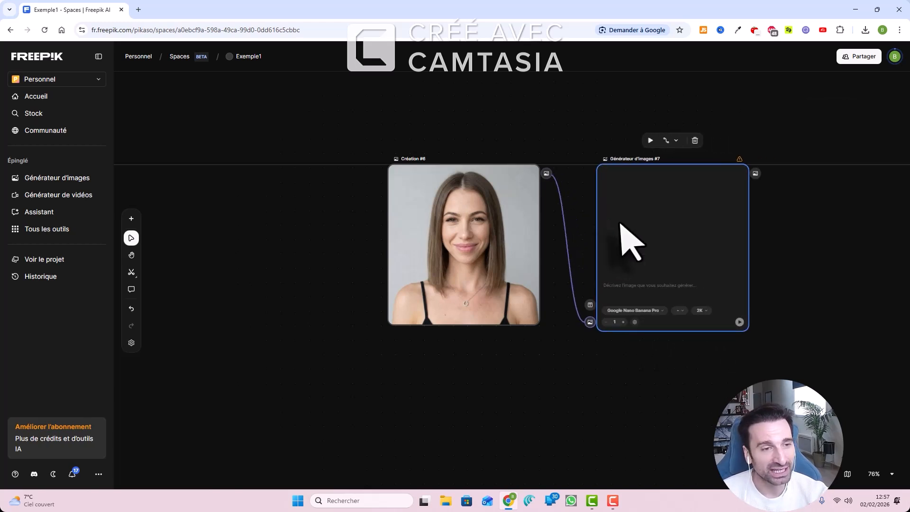
Look through the available models for the new image generator and choose Google Nano Banana Pro.
left_click(652, 313)
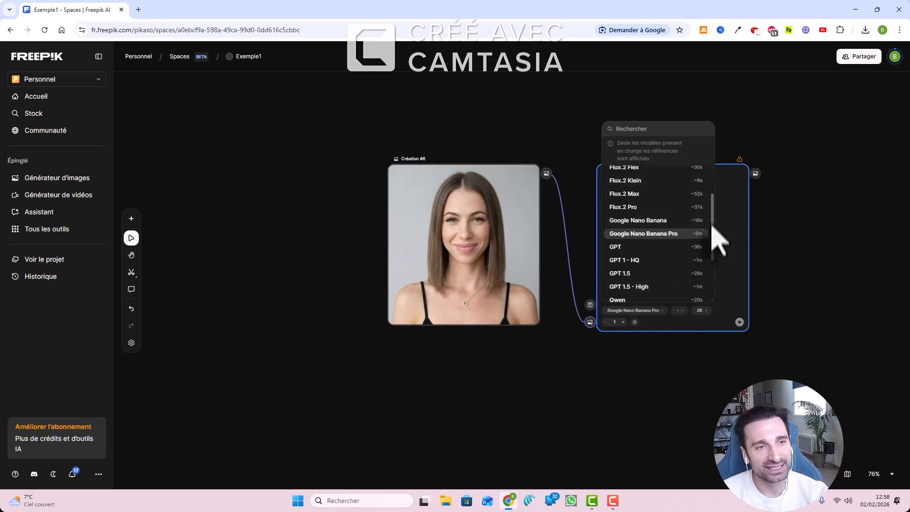
scroll(712, 232, "up", 3)
left_click_drag(713, 196, 713, 225)
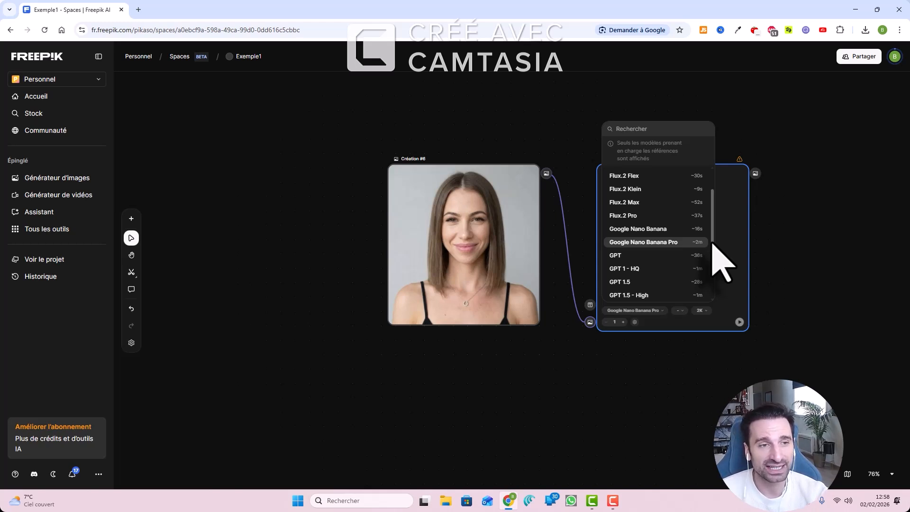
left_click(673, 243)
Set 2 images at 1:1 and 2K, with the prompt "Full body shot of the girl attached in and on a white studio background".
left_click(687, 296)
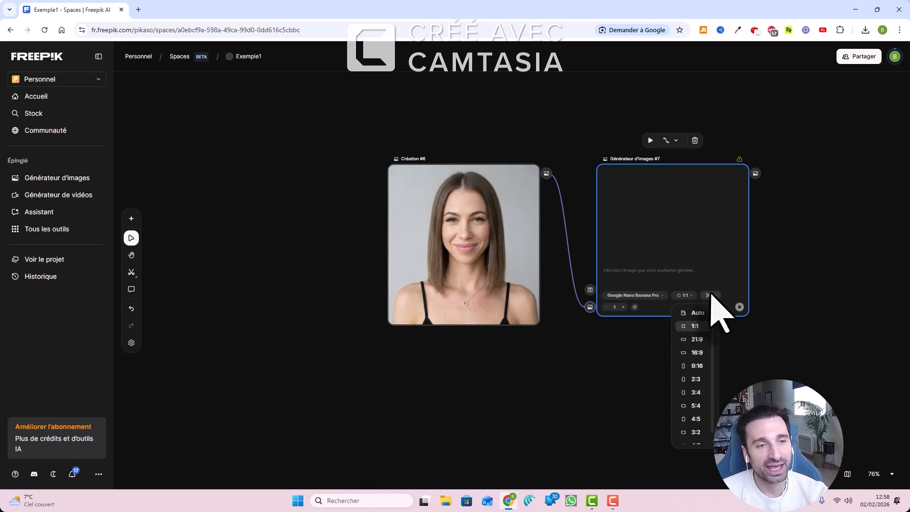
left_click(711, 296)
left_click(706, 320)
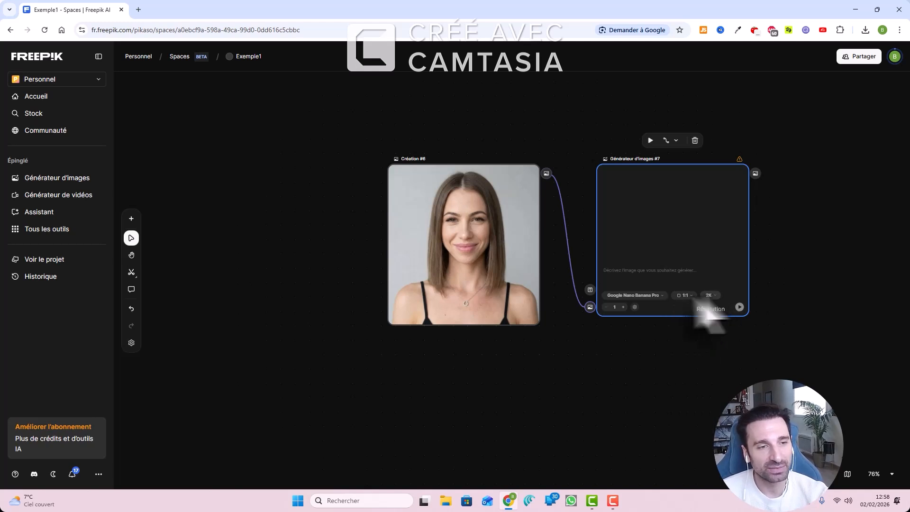
left_click(623, 306)
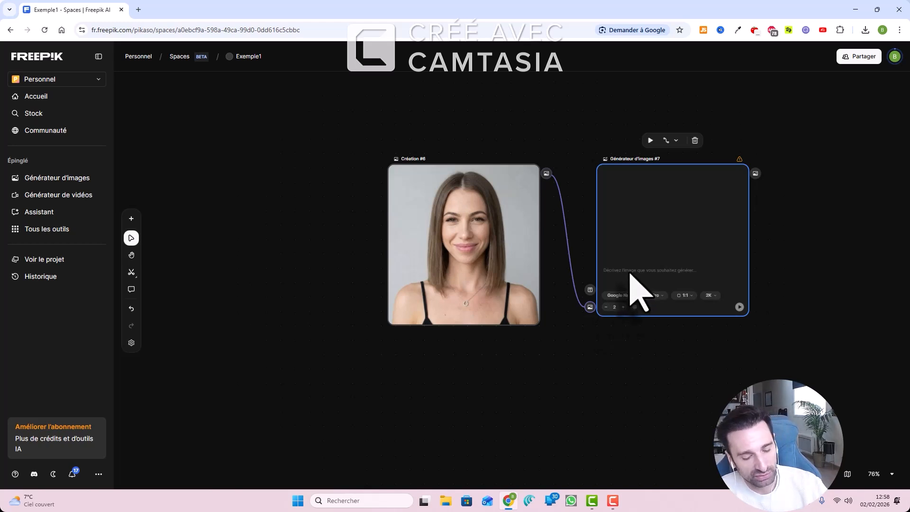
type("Full body shot of the girl attached in  and  on a white studio background")
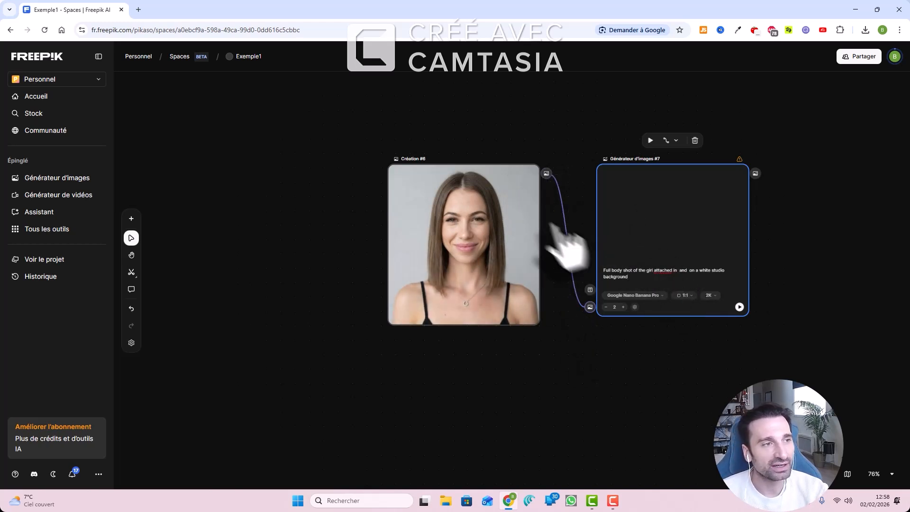
Rename the imported portrait node as "fille".
left_click(417, 159)
double_click(417, 160)
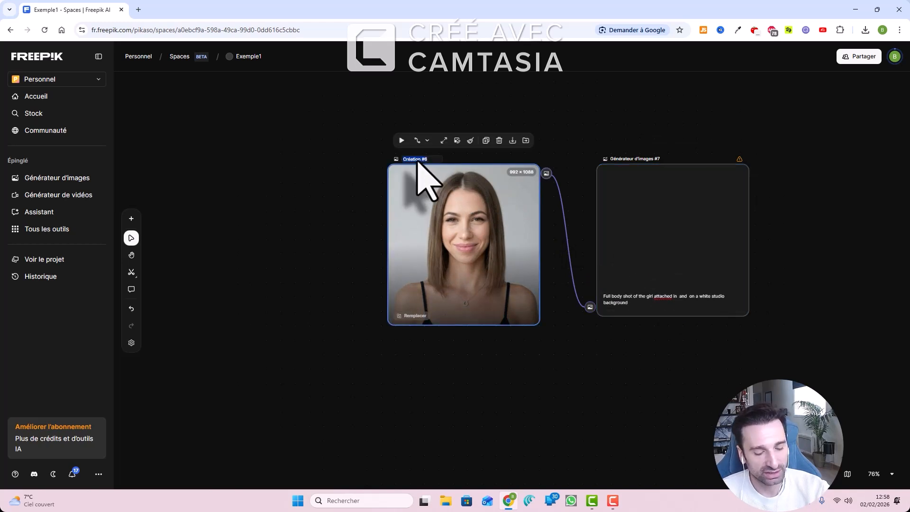
type("fille")
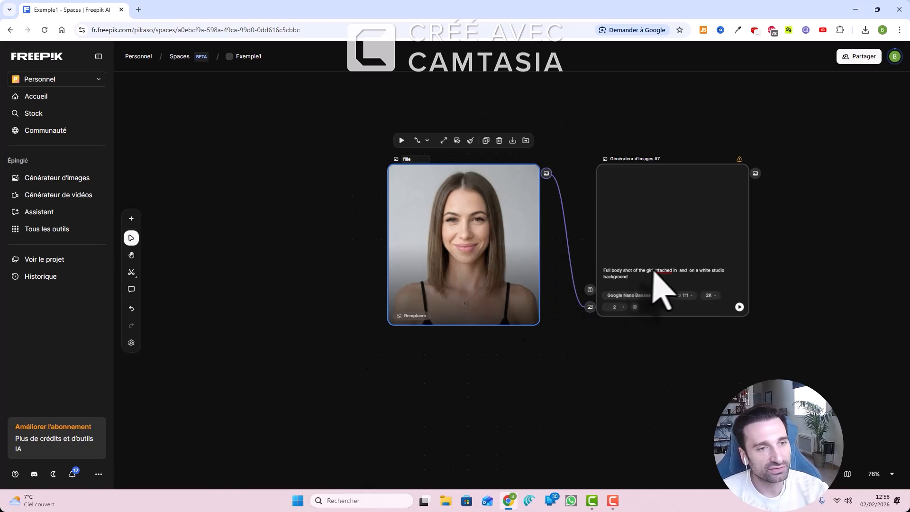
left_click(679, 274)
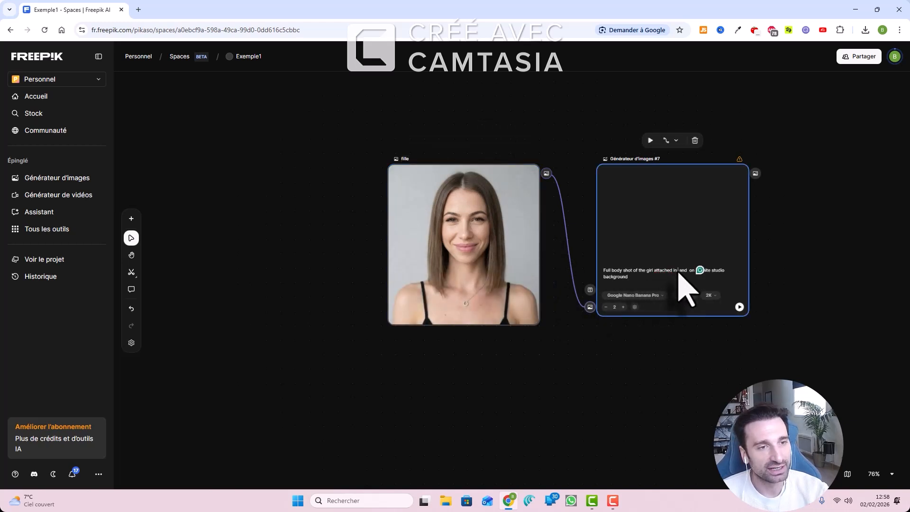
type("@fil")
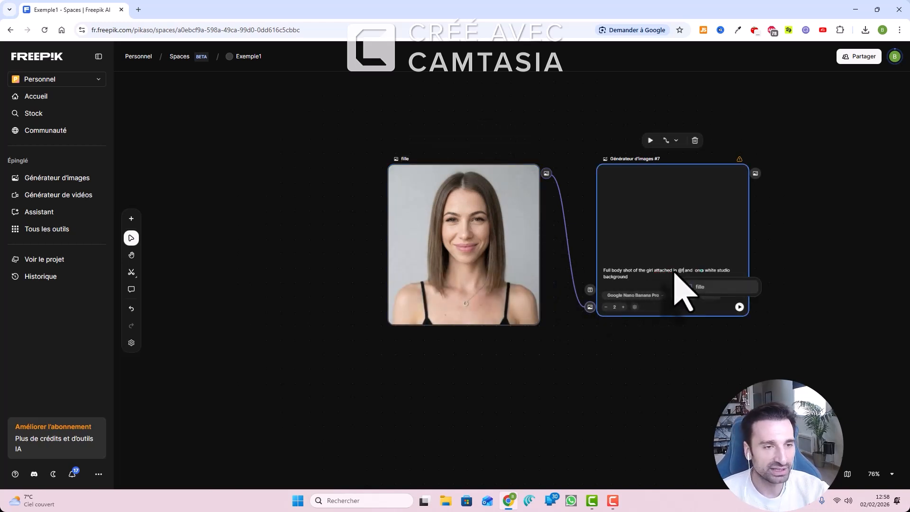
left_click(705, 287)
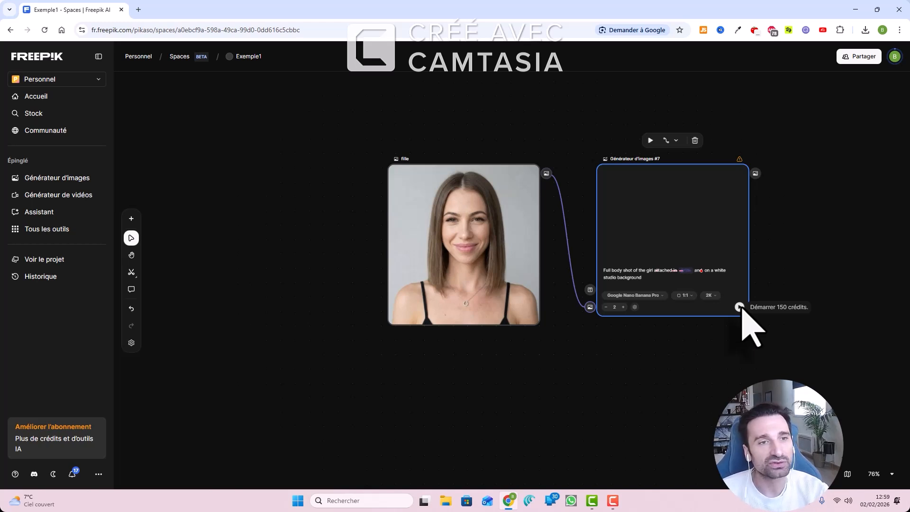
mouse_move(740, 159)
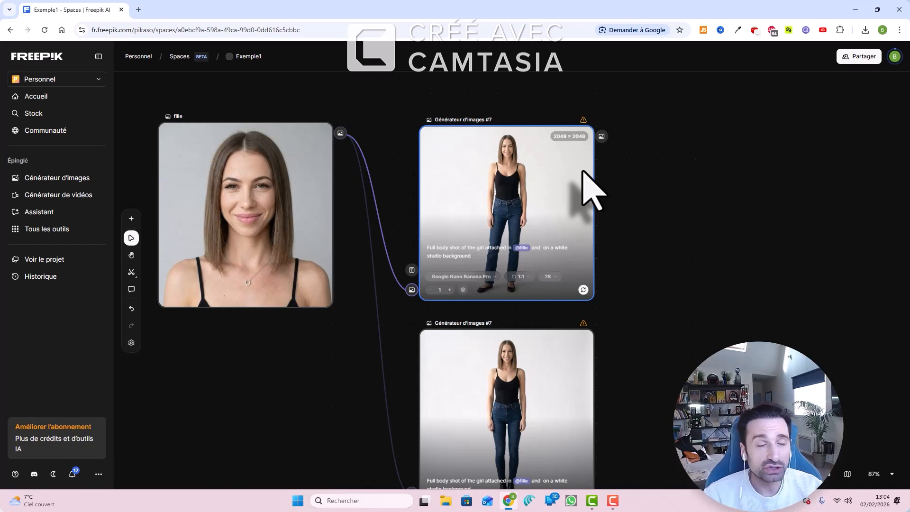
Compare the two generated full-body images and connect a new image generator to the first one's output.
scroll(589, 188, "down", 4)
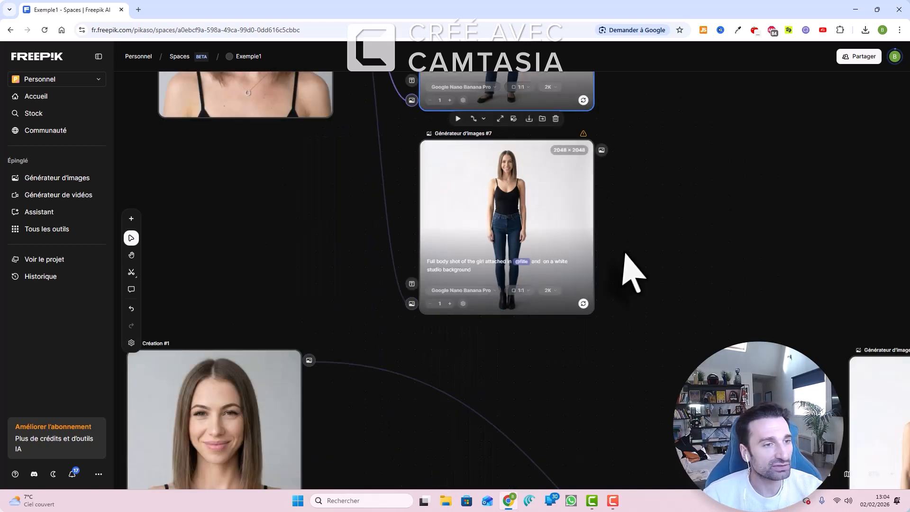
scroll(631, 269, "up", 2)
scroll(627, 256, "up", 4)
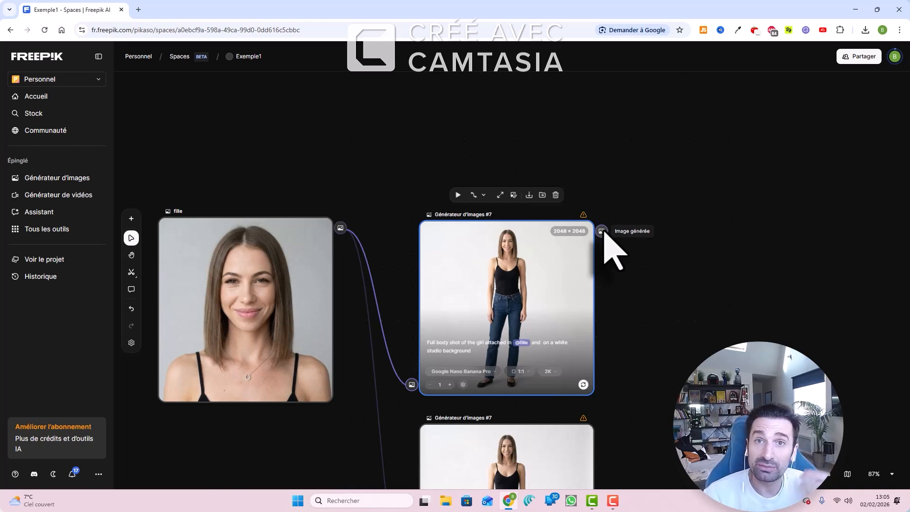
left_click_drag(602, 231, 656, 362)
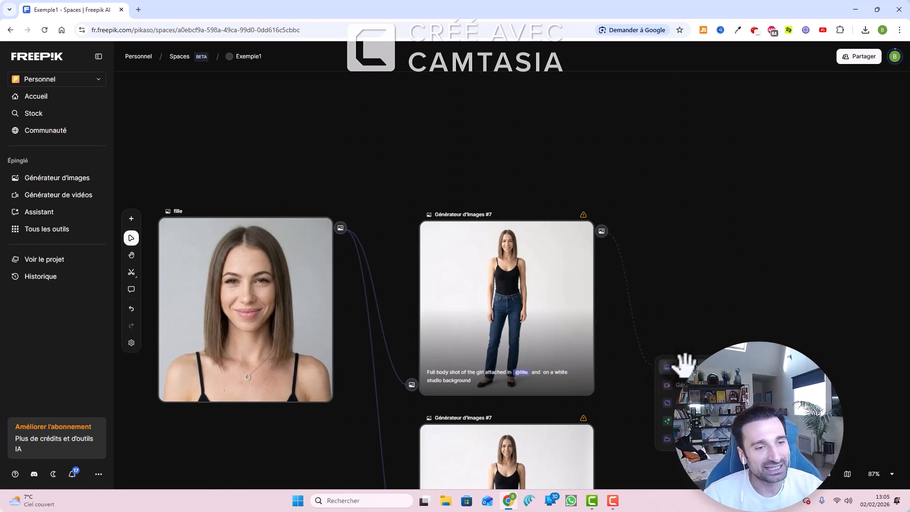
left_click(685, 366)
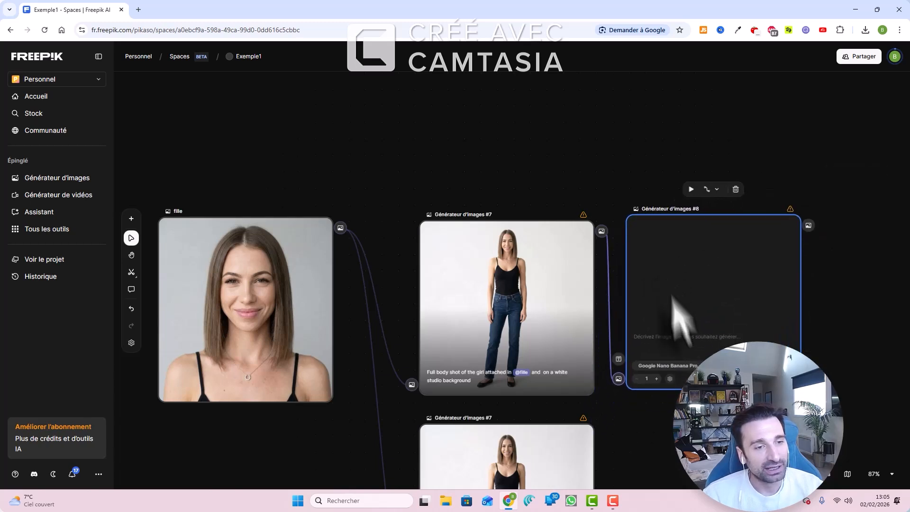
Prompt the new generator for the woman on a white background holding a clear umbrella pointed downward with red rose petals inside, and generate the image.
type("the woman is standing on a white background holding a clear umbrella in her right hand. she stand confidently with the umbrella pointed downward at the ground. A pile of red roses petal are held within the umbrella. The woman is looking directly at the camera.")
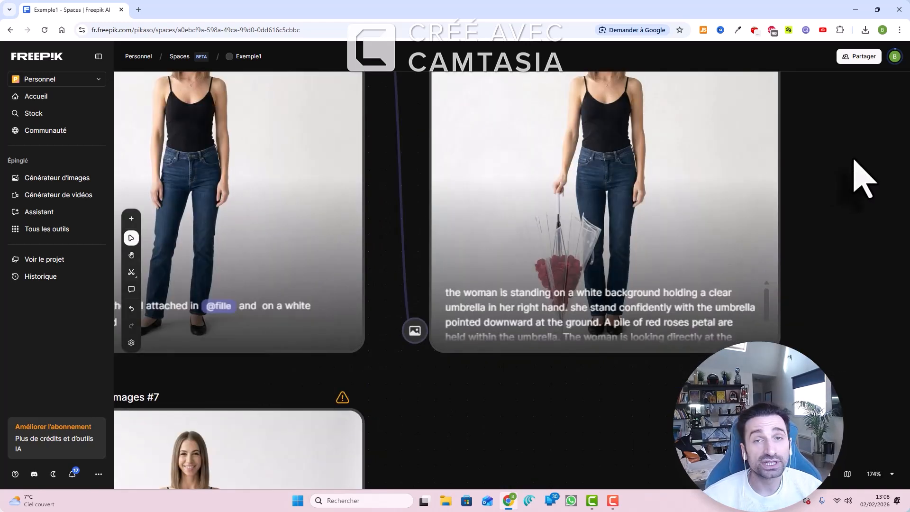
left_click_drag(856, 164, 806, 204)
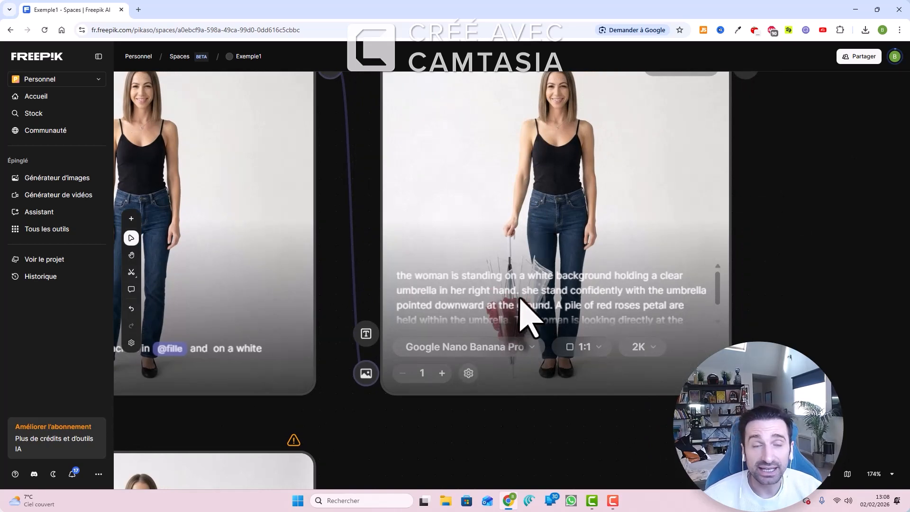
scroll(544, 259, "down", 3)
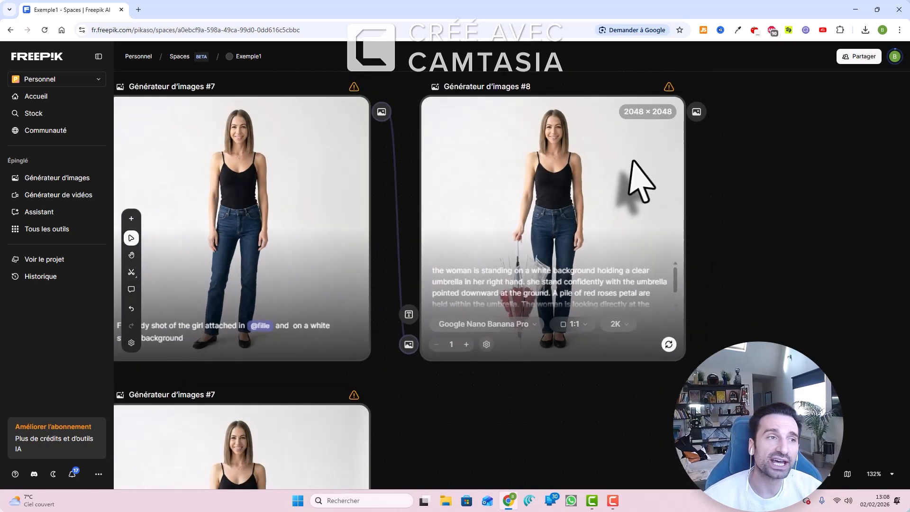
scroll(633, 164, "down", 5)
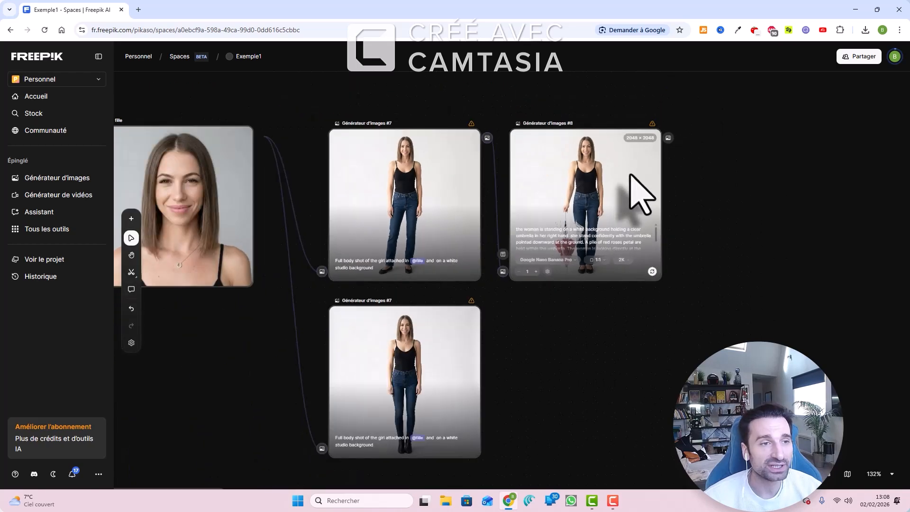
left_click_drag(743, 179, 669, 194)
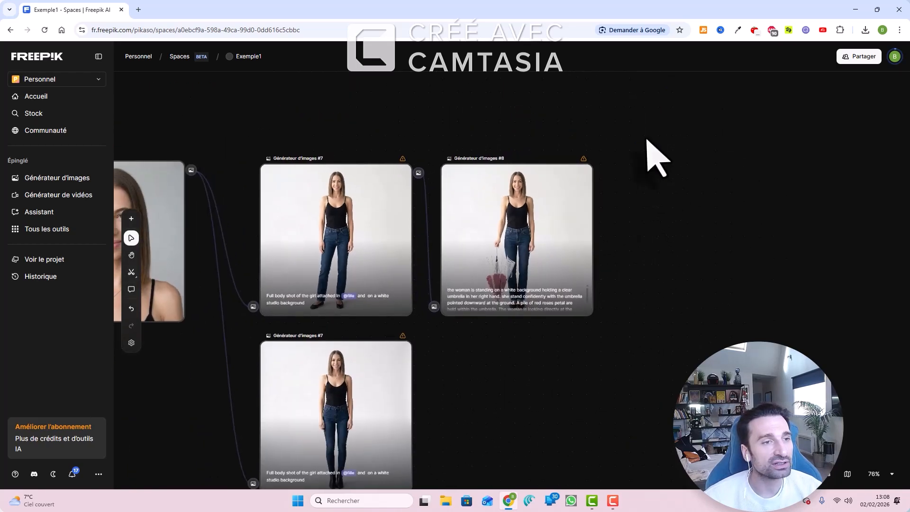
scroll(692, 168, "down", 4)
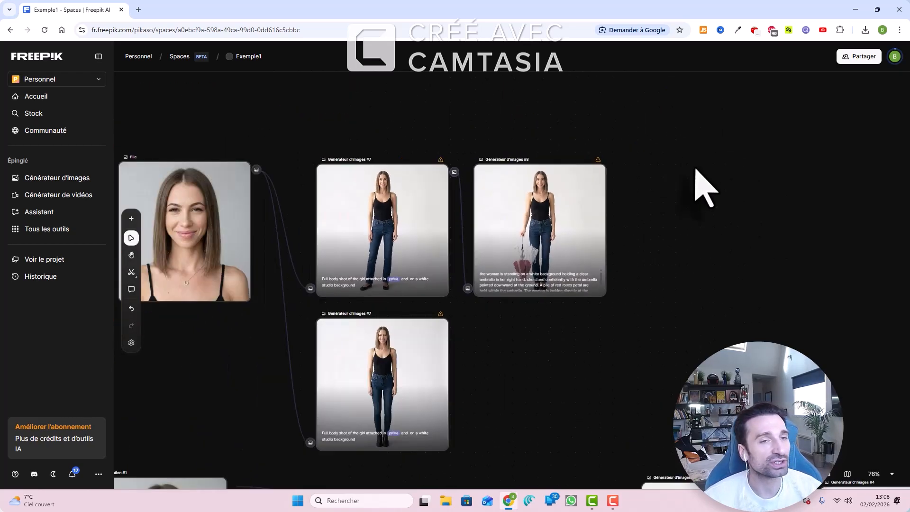
Move the red dress and high-heel shoe image nodes closer, above the generated umbrella image.
left_click_drag(663, 185, 563, 285)
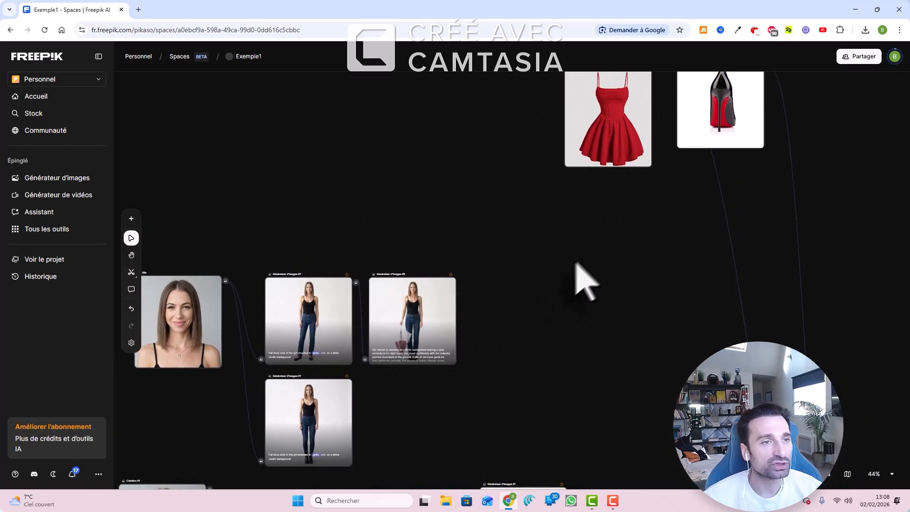
left_click_drag(614, 114, 404, 159)
left_click_drag(719, 143, 540, 192)
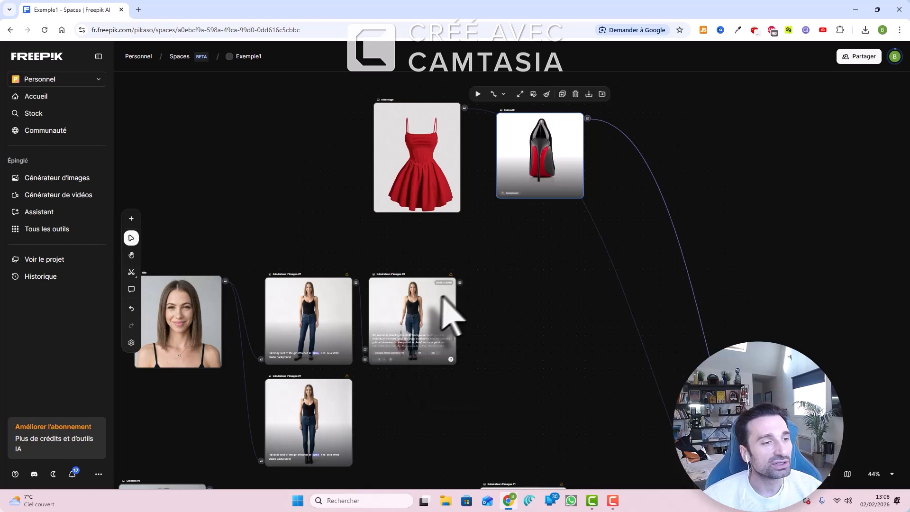
Add an image generator fed by the umbrella image, connect the red dress and shoe images to it, and place it beside the umbrella image.
left_click_drag(460, 282, 525, 358)
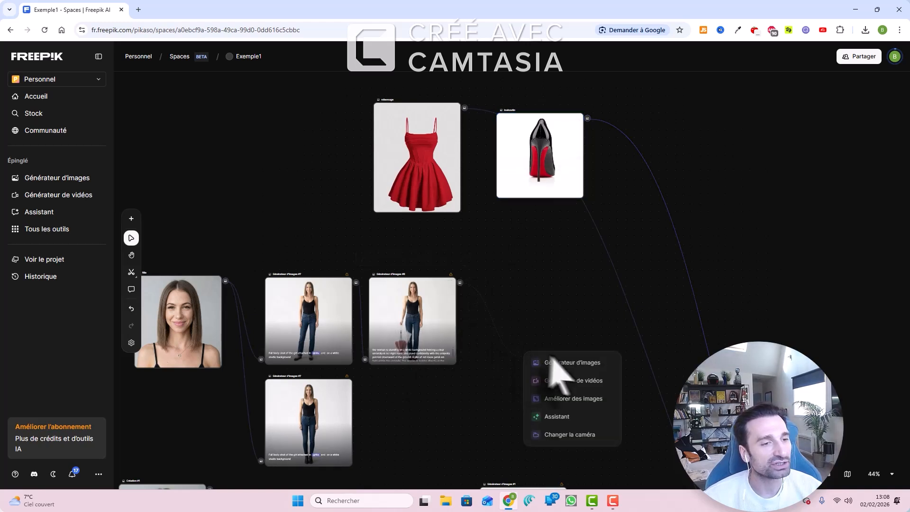
left_click(562, 362)
left_click_drag(669, 288, 694, 237)
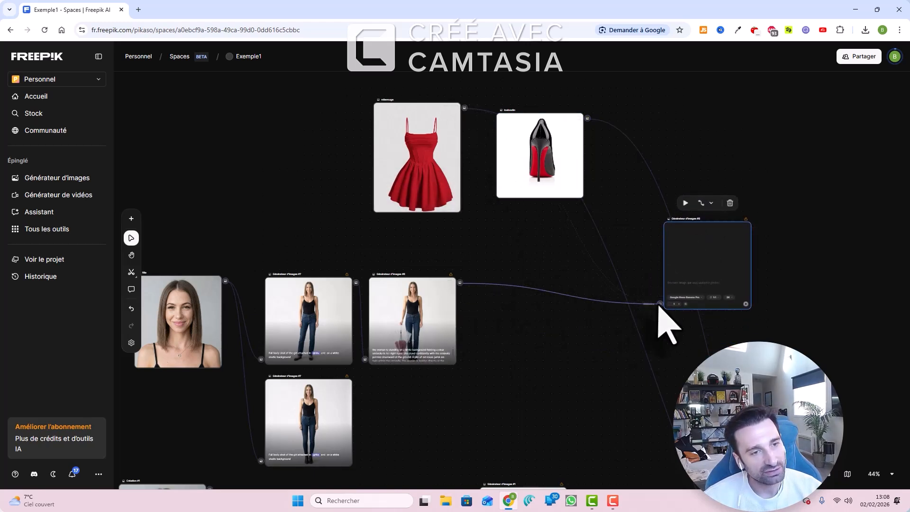
left_click_drag(660, 304, 588, 119)
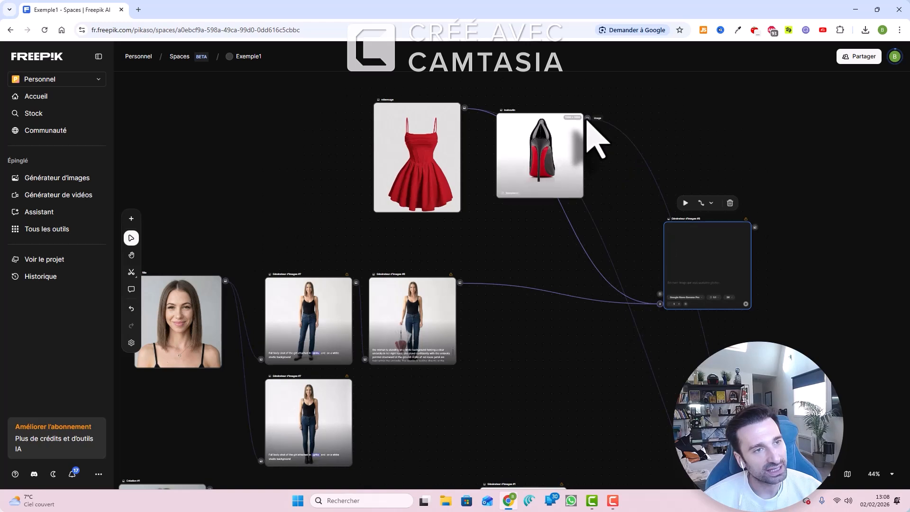
left_click_drag(687, 261, 586, 296)
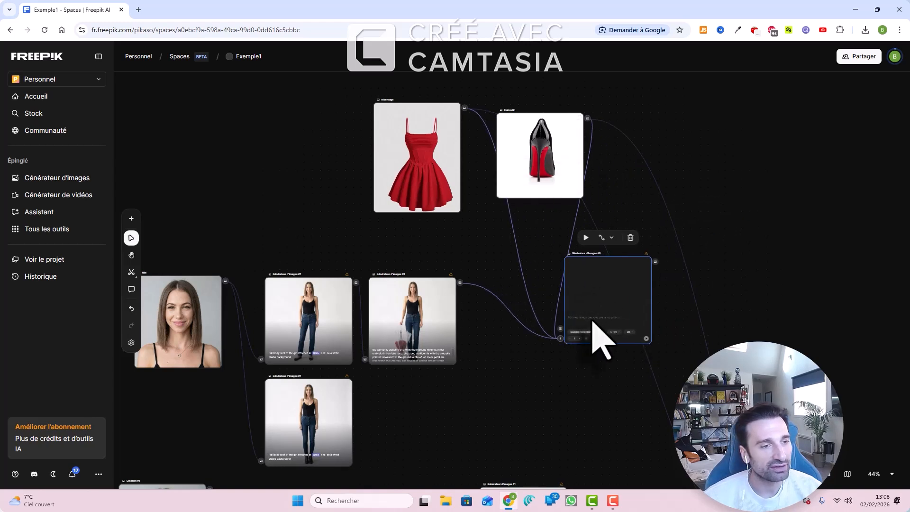
left_click(682, 321)
Write "Change the outfit of the girl with the red dresses" in the new generator's prompt and check the names of the dress and shoe nodes.
scroll(635, 318, "up", 5)
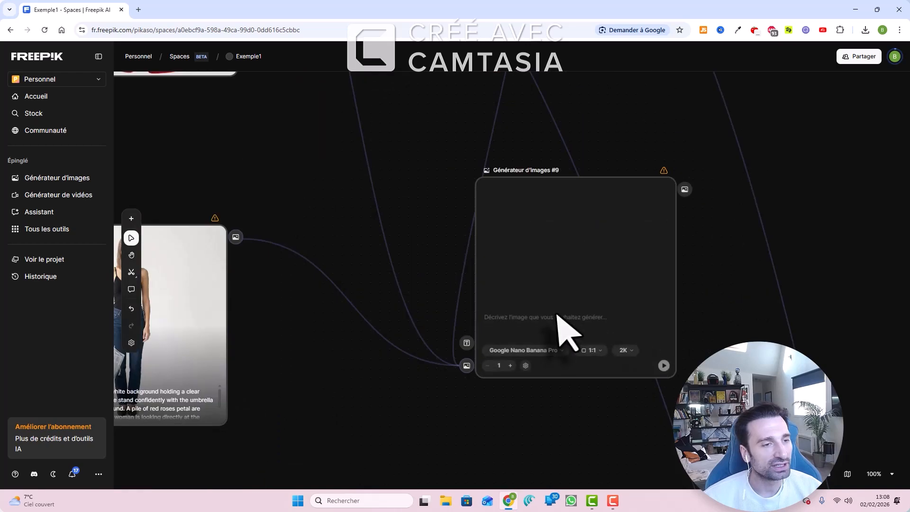
left_click(555, 317)
left_click(557, 318)
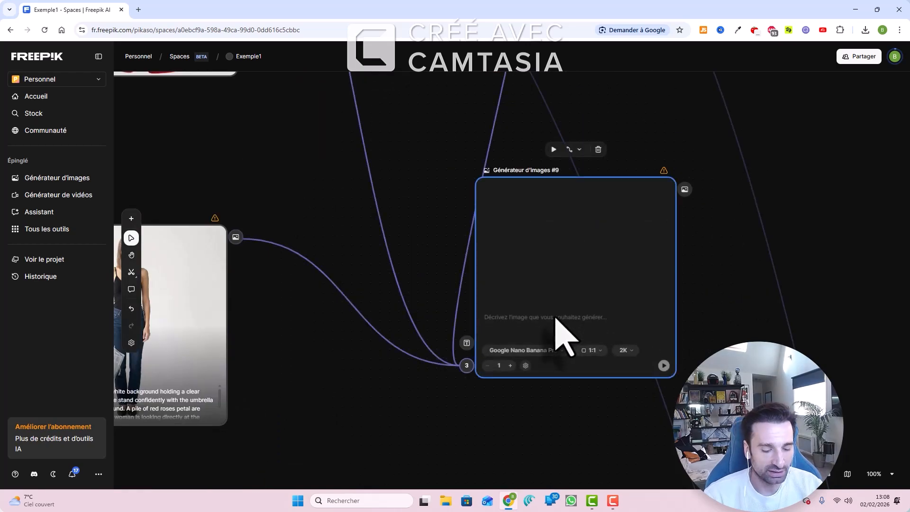
type("Ch")
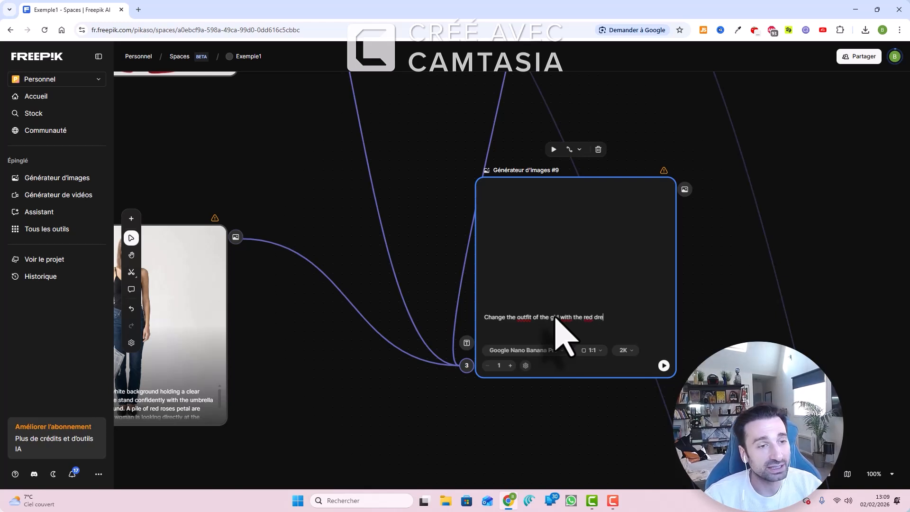
scroll(450, 332, "up", 6)
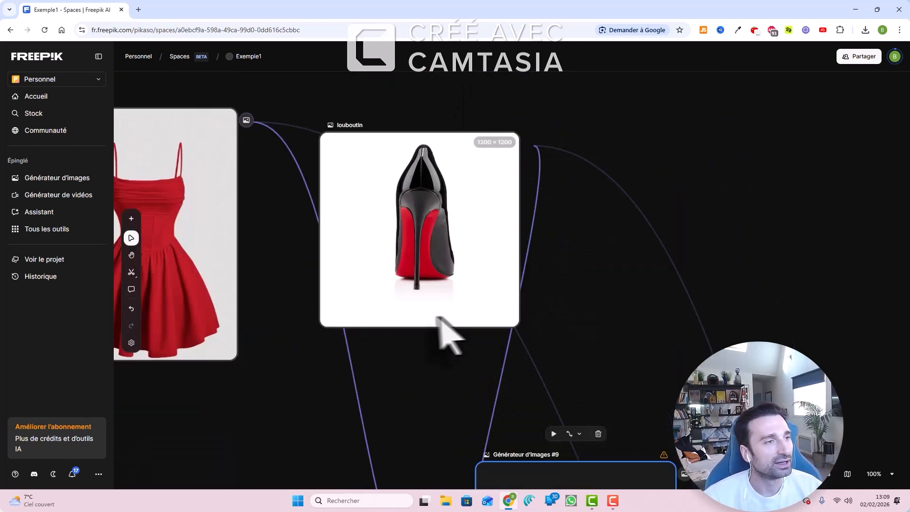
left_click_drag(283, 315, 650, 339)
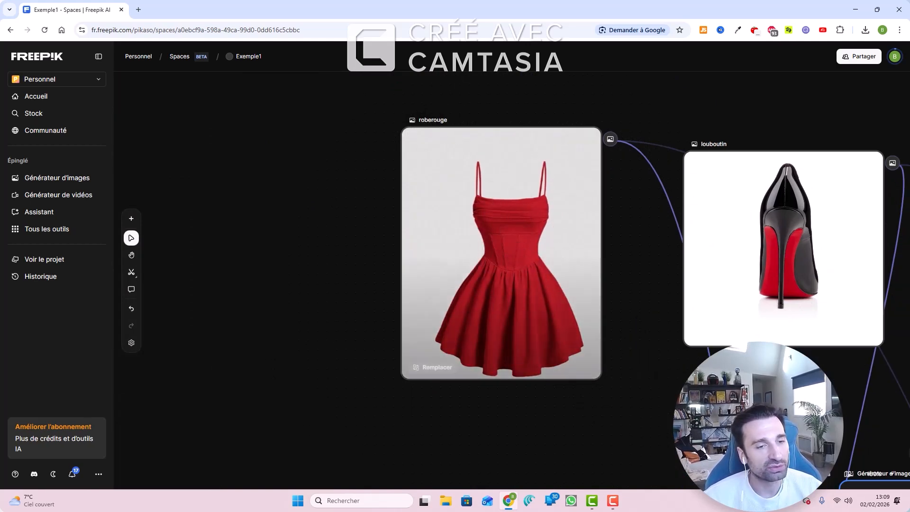
left_click_drag(725, 377, 372, 205)
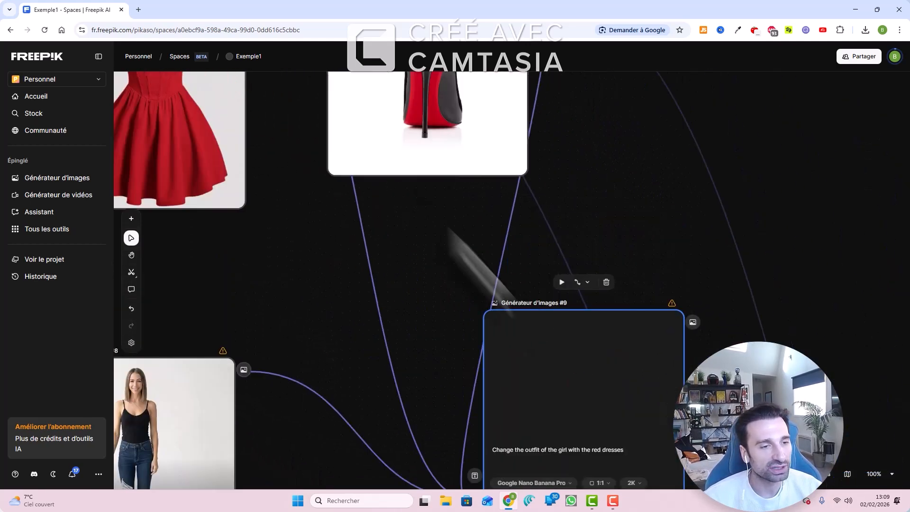
left_click(629, 453)
type("@robero")
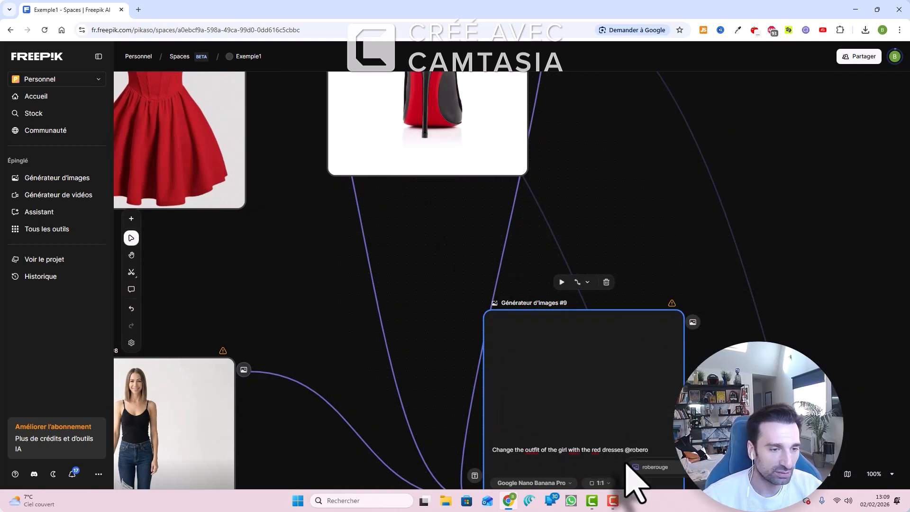
left_click(657, 468)
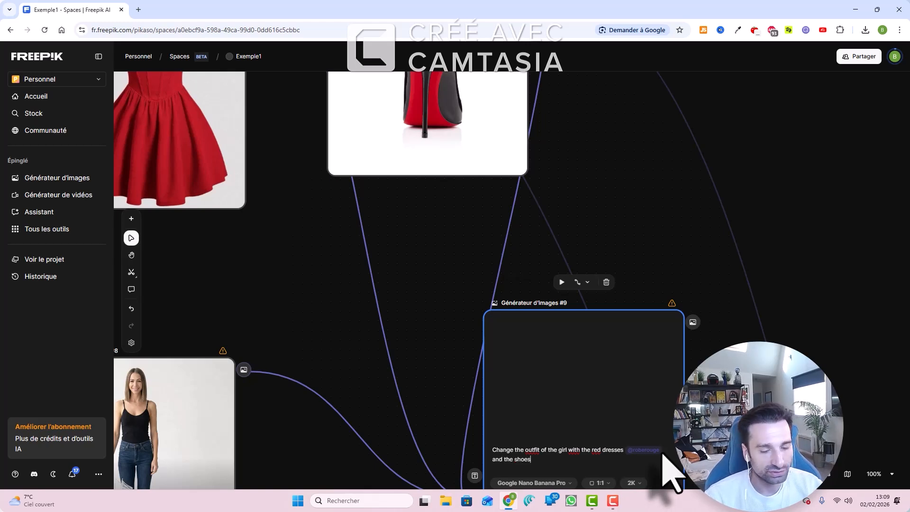
type("and the shoes @loubo")
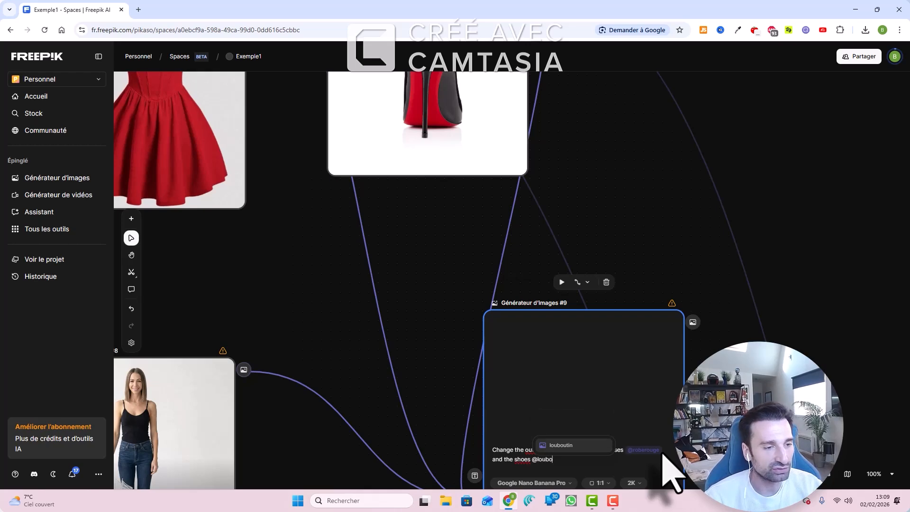
type("uti")
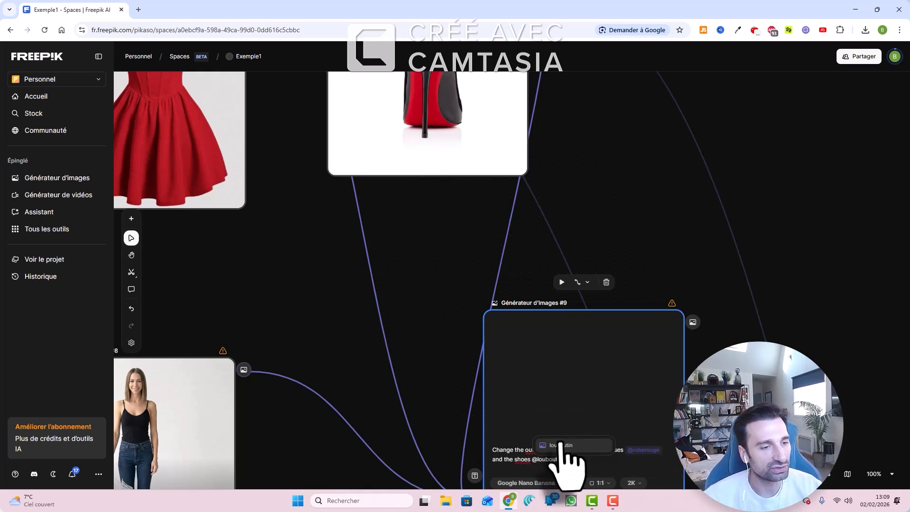
left_click(564, 447)
scroll(486, 292, "up", 5)
scroll(481, 294, "down", 6)
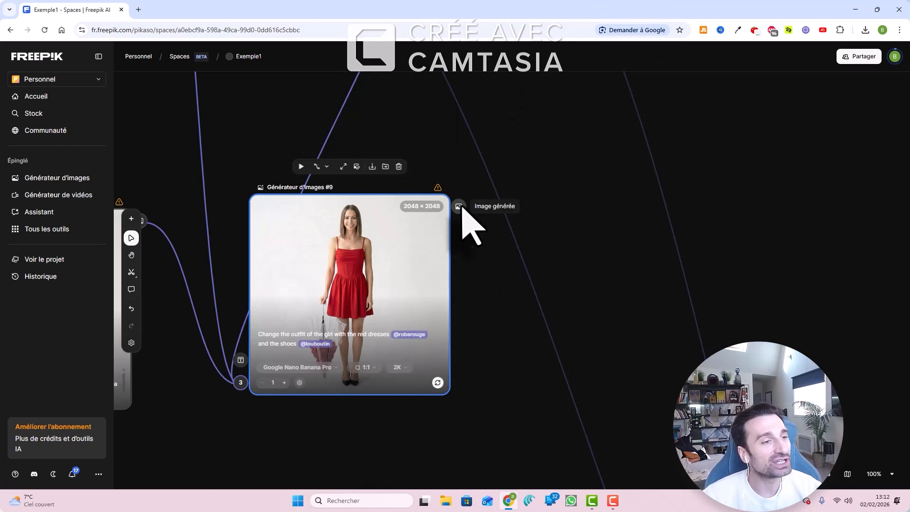
Chain an image generator from the red-dress image, prompting the umbrella above her head, left hand on her side and petals scattered beneath her, and generate.
left_click_drag(462, 208, 531, 338)
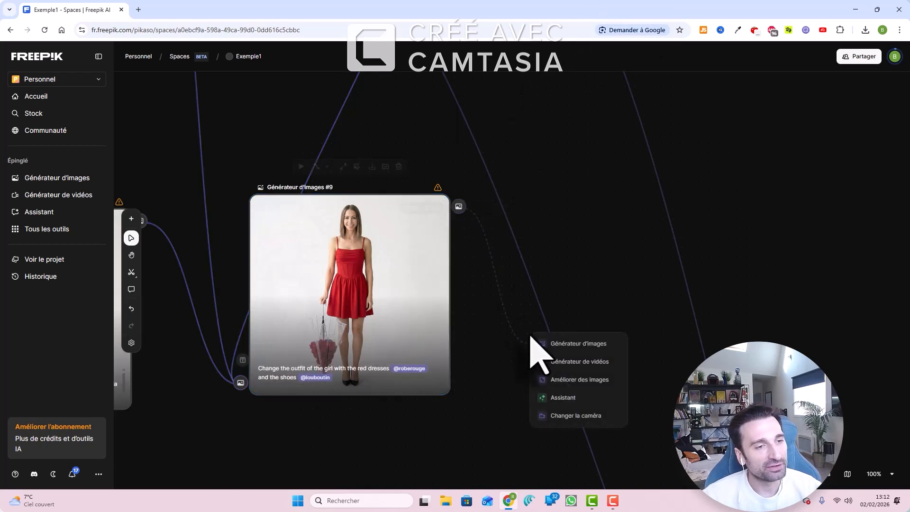
left_click(588, 344)
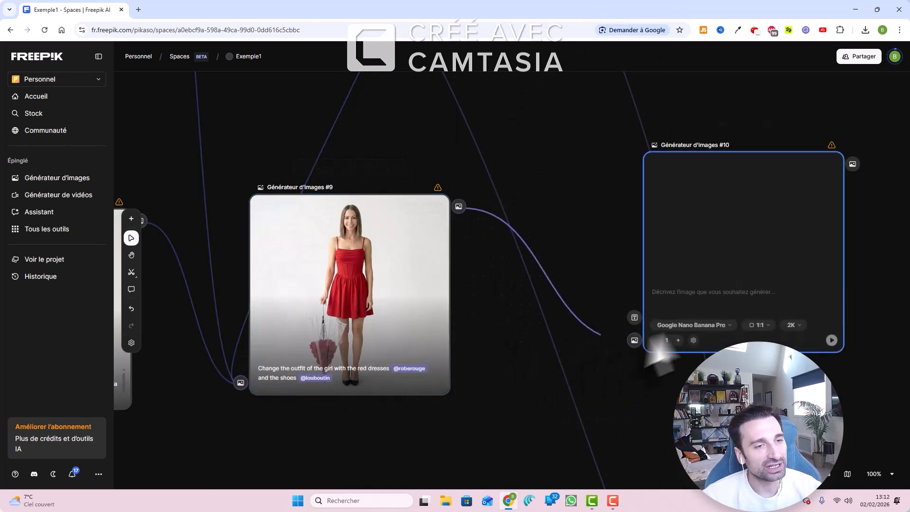
left_click(685, 302)
type("the women is holiding hte umbrella above her head with her left hand on her side and elbown pointing outward, the red rose petals are scattered across the ground directly below her")
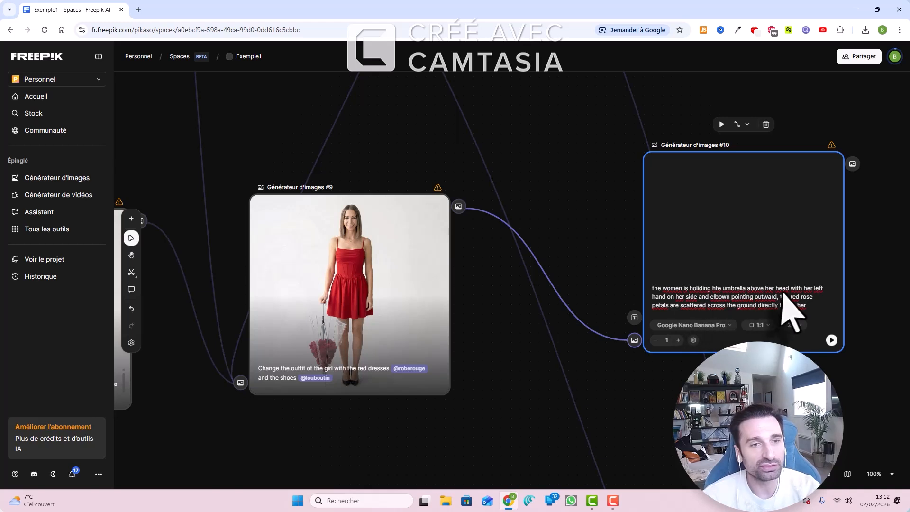
left_click_drag(731, 254, 595, 252)
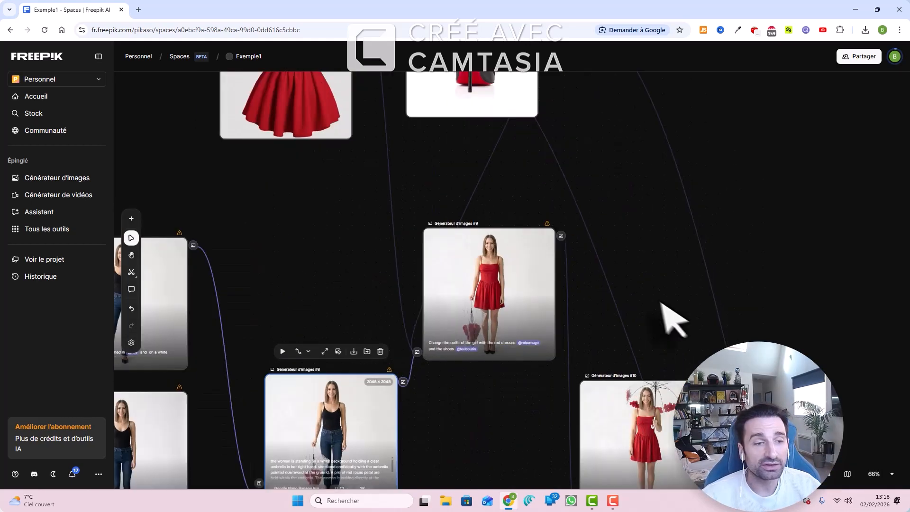
Rearrange the two umbrella image generators so they sit slightly below and on either side of the red-dress image with the lowered umbrella.
left_click_drag(670, 315, 738, 263)
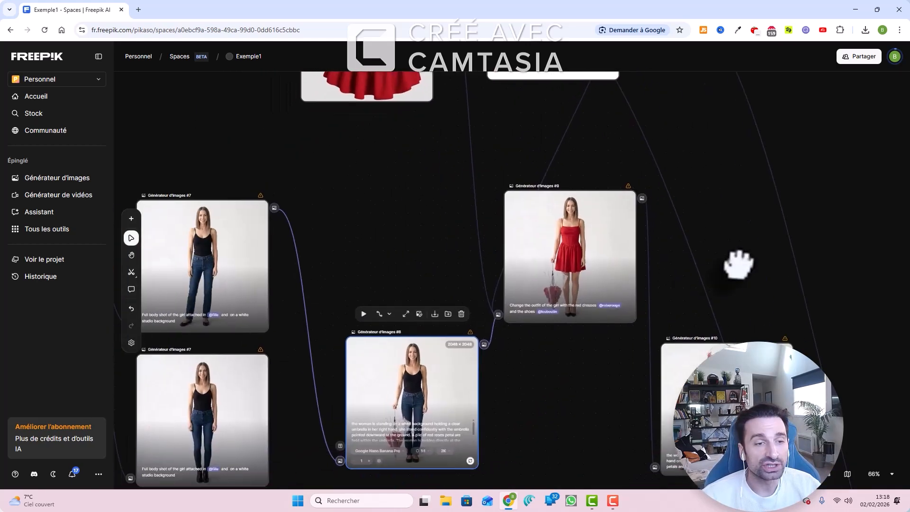
left_click_drag(746, 341, 754, 203)
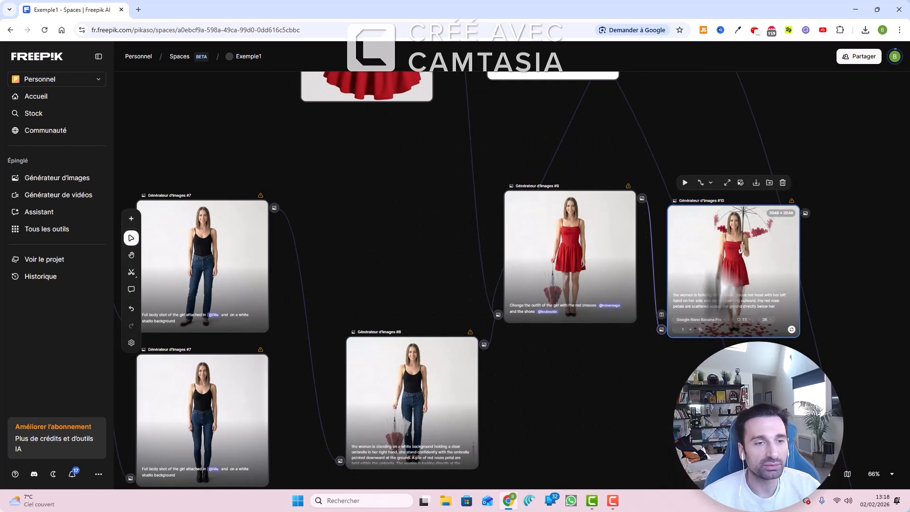
left_click_drag(456, 341, 441, 294)
left_click_drag(742, 234, 746, 313)
left_click_drag(437, 290, 455, 306)
left_click_drag(739, 303, 723, 331)
Add a video generator node to the empty canvas area beyond the raised-umbrella image.
left_click_drag(806, 240, 587, 209)
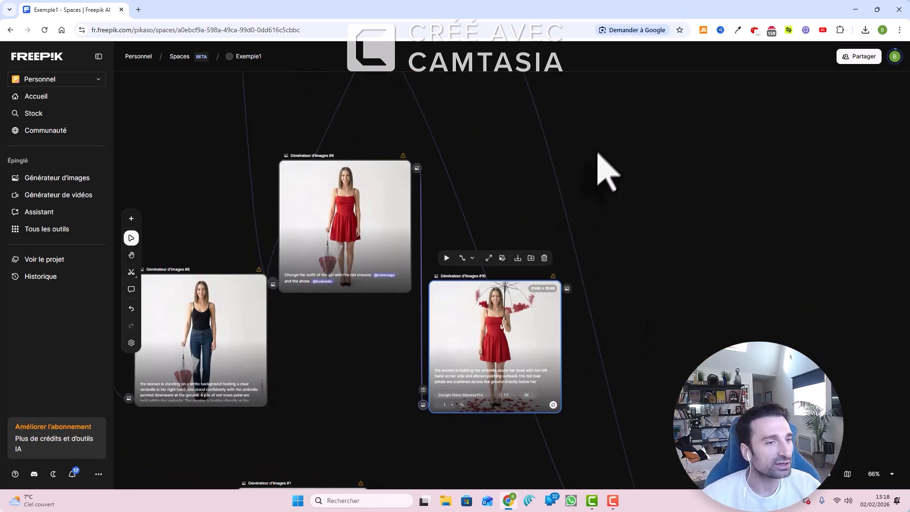
right_click(654, 160)
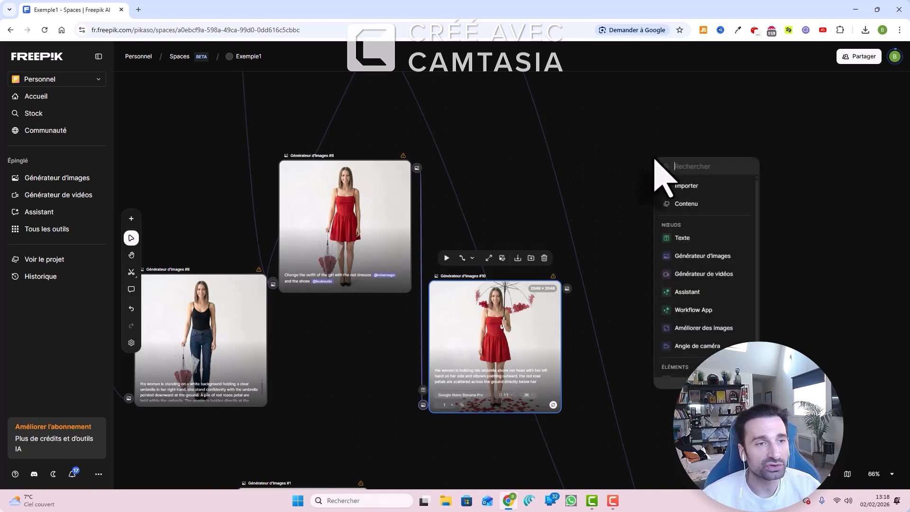
left_click(719, 274)
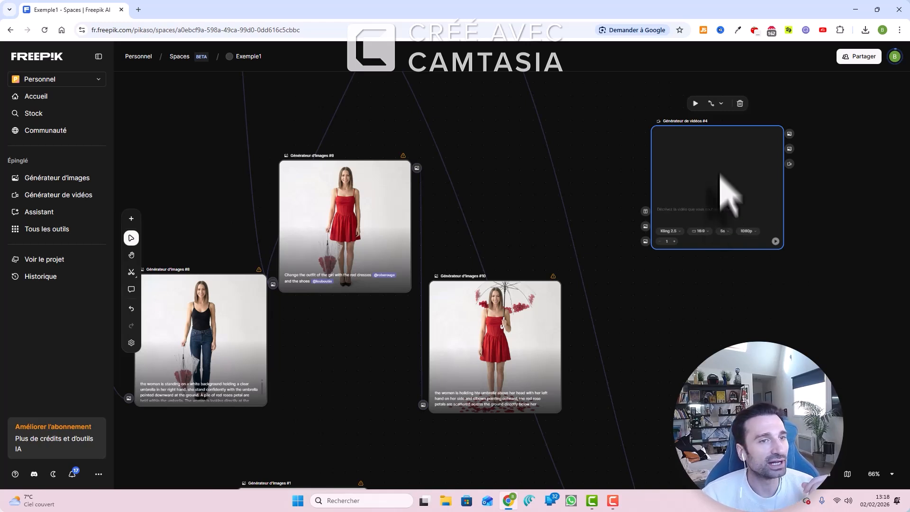
left_click_drag(719, 169, 715, 179)
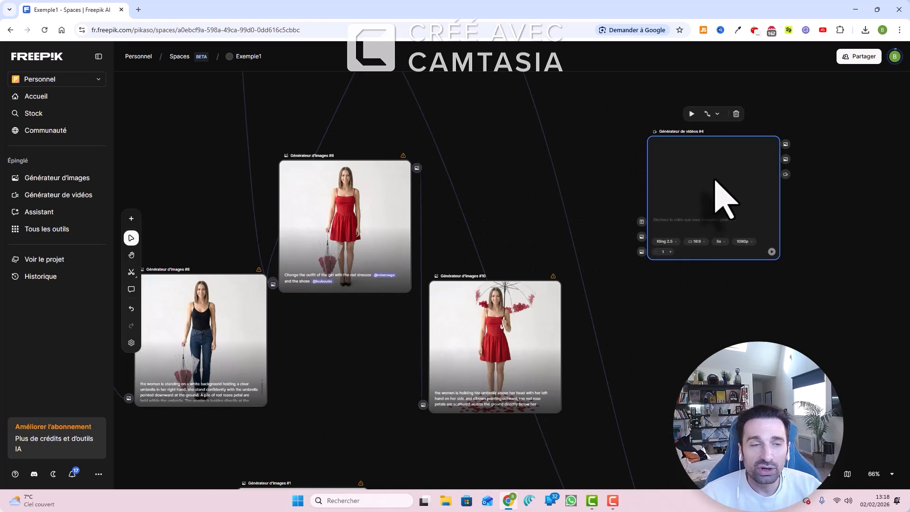
Browse the video generator's available models and select Kling 2.5.
left_click(673, 242)
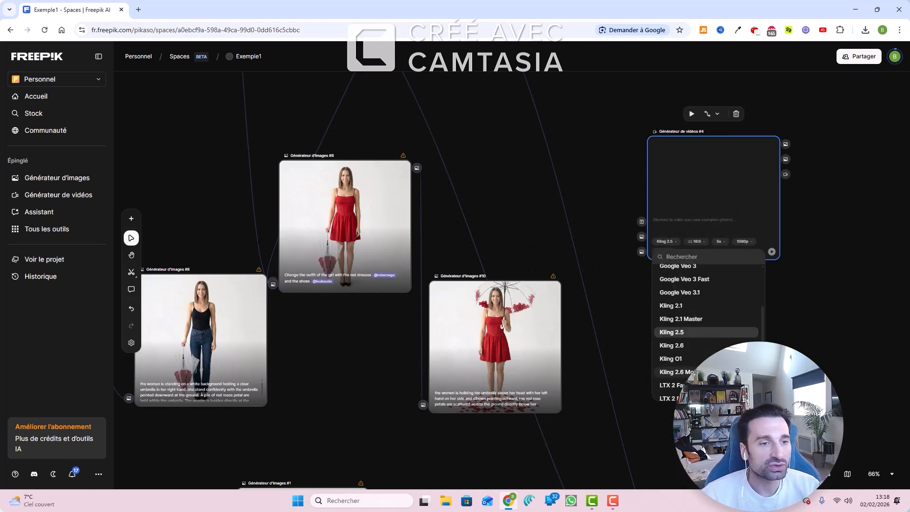
scroll(707, 332, "down", 3)
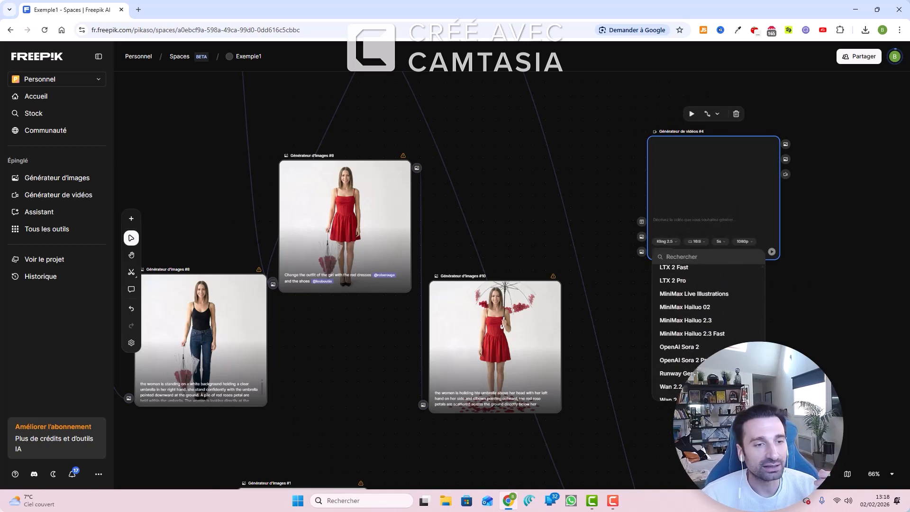
scroll(764, 333, "up", 3)
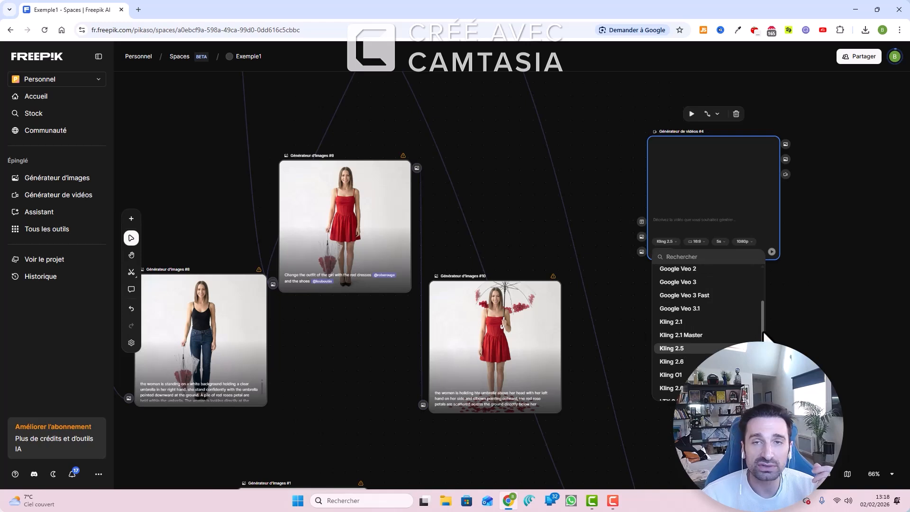
scroll(764, 331, "up", 3)
scroll(767, 315, "down", 1)
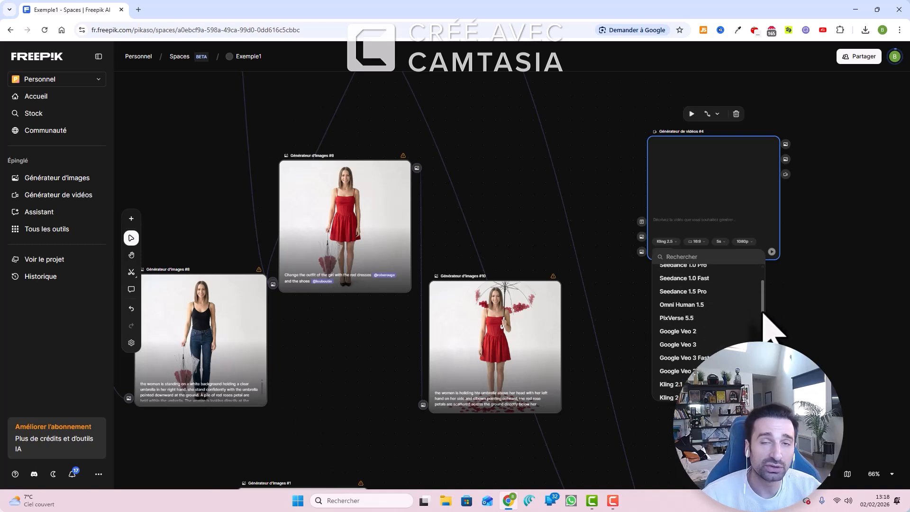
scroll(763, 314, "down", 1)
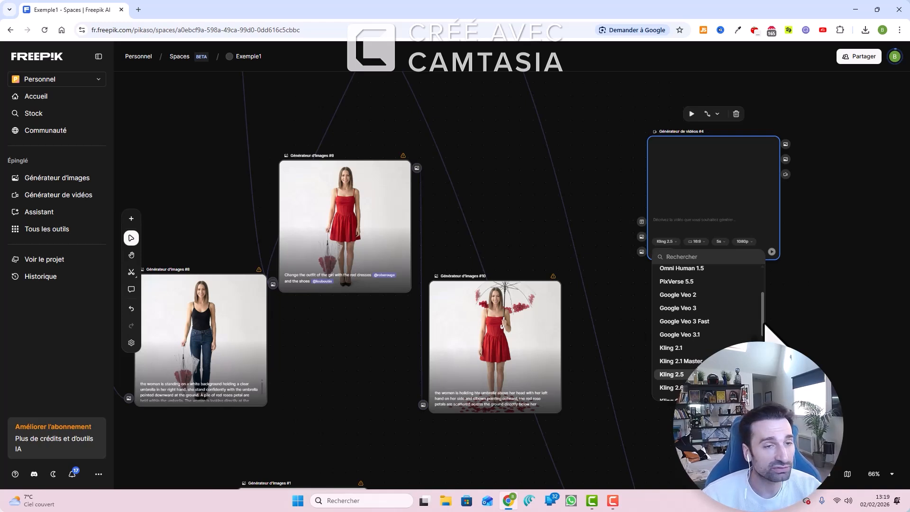
scroll(765, 324, "up", 1)
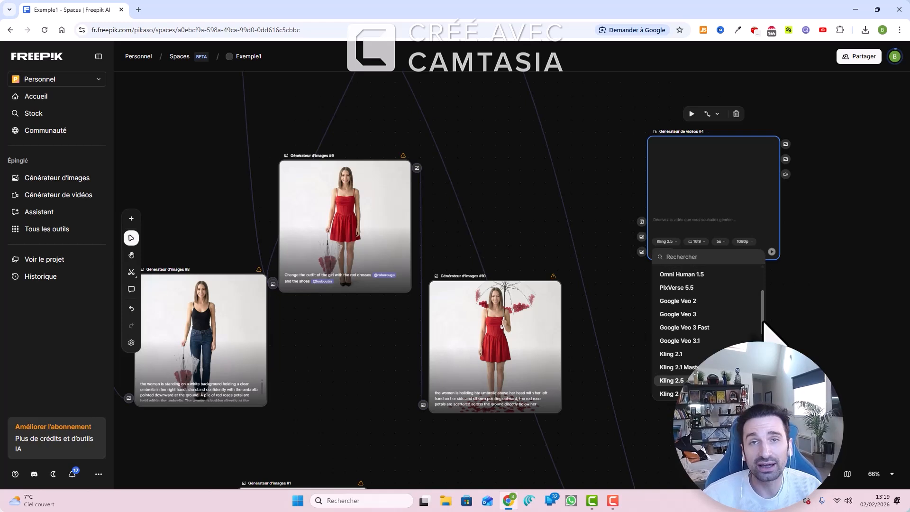
left_click_drag(764, 323, 764, 331)
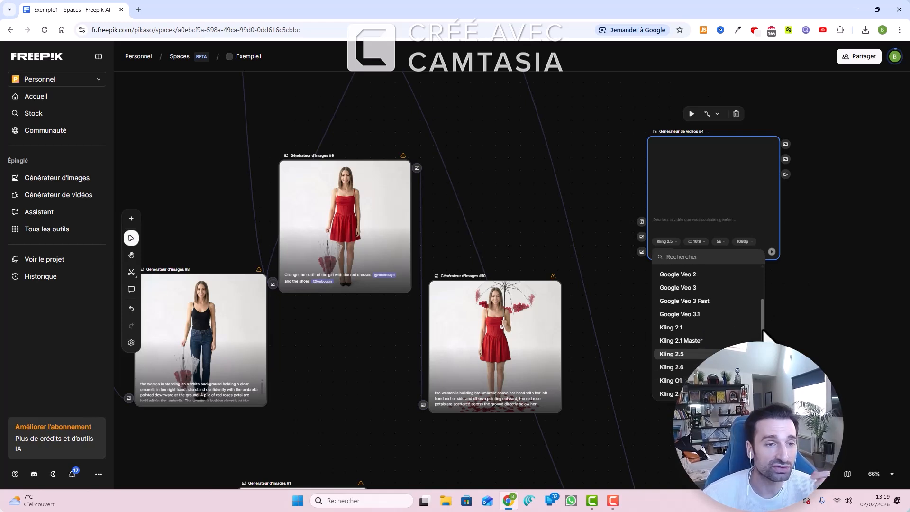
left_click(754, 355)
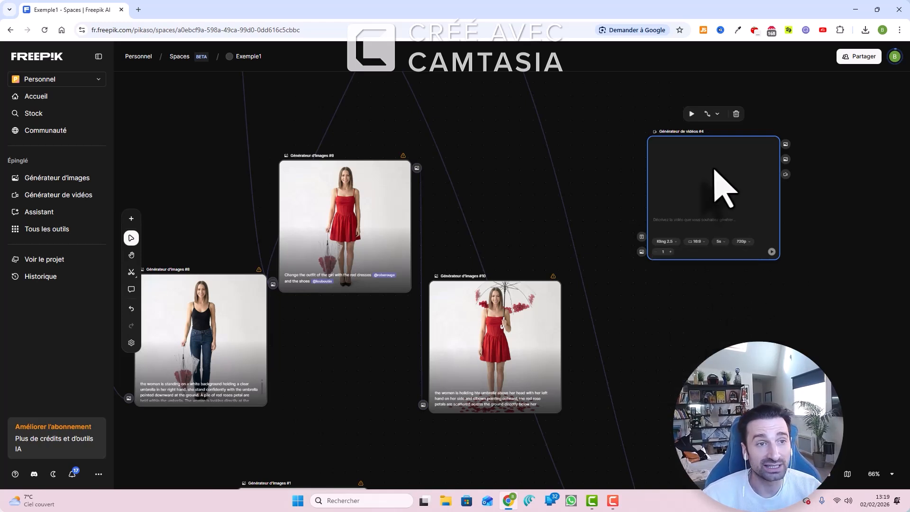
Shift the video generator node slightly lower and set its resolution to 1080p.
left_click_drag(714, 170, 715, 185)
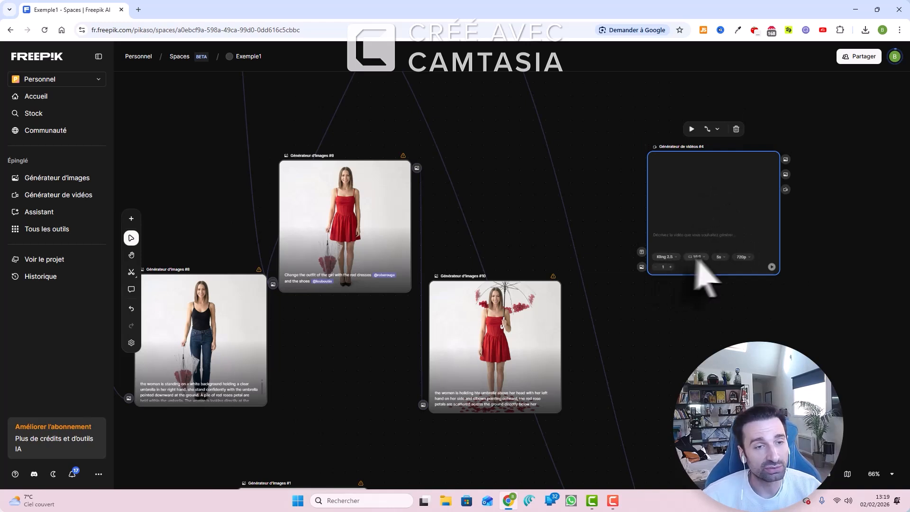
left_click(743, 258)
left_click(749, 274)
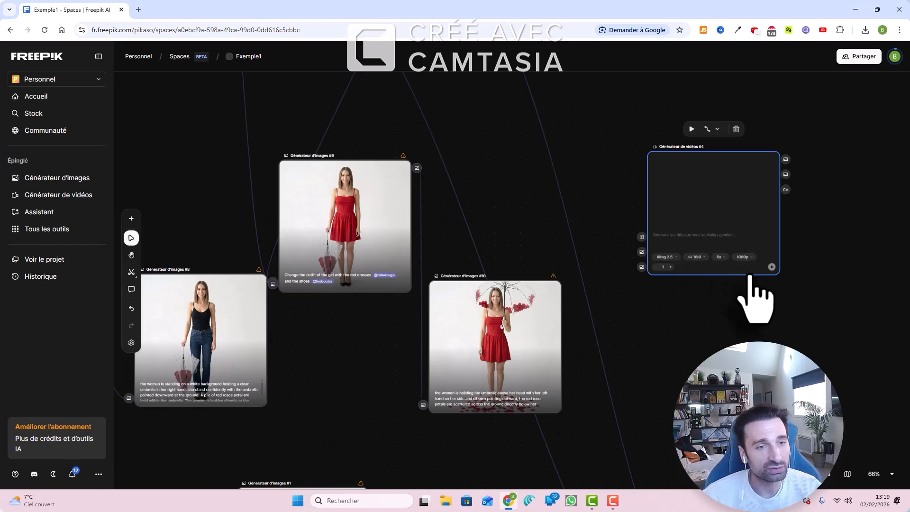
Connect the jeans image with the lowered umbrella as the video's start image and the raised-umbrella red-dress image as its end image.
left_click_drag(741, 196, 737, 209)
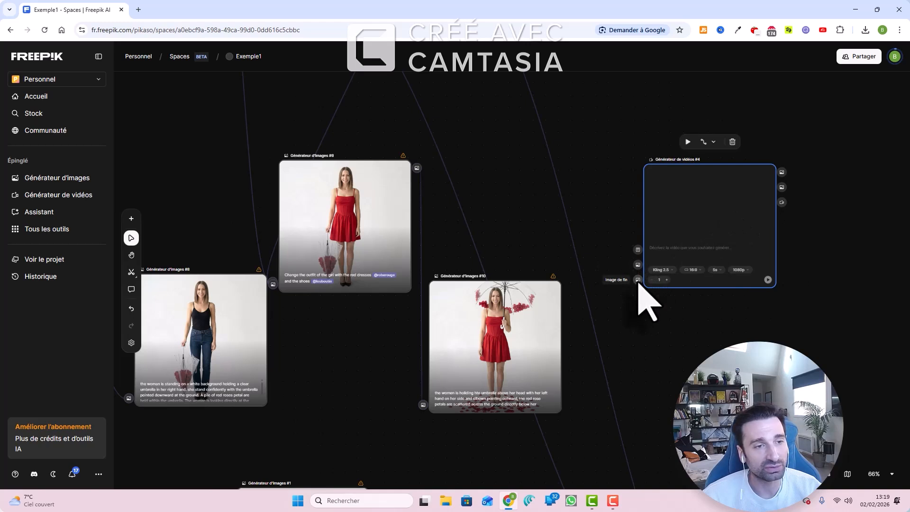
left_click_drag(244, 304, 638, 264)
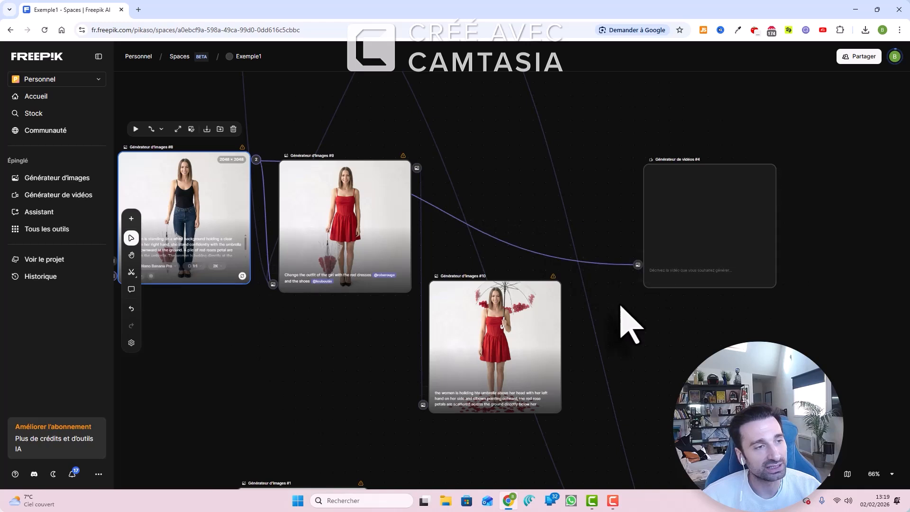
left_click_drag(567, 288, 644, 283)
Enter the video prompt "the girl raises her umbrella and open it as flower petals falls, her outfit transition to the red skirt".
left_click(670, 272)
left_click(683, 253)
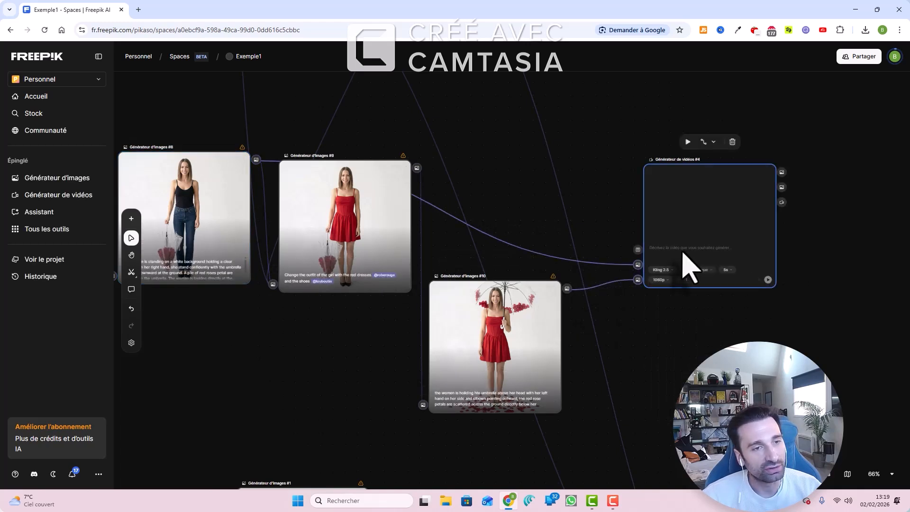
left_click(683, 248)
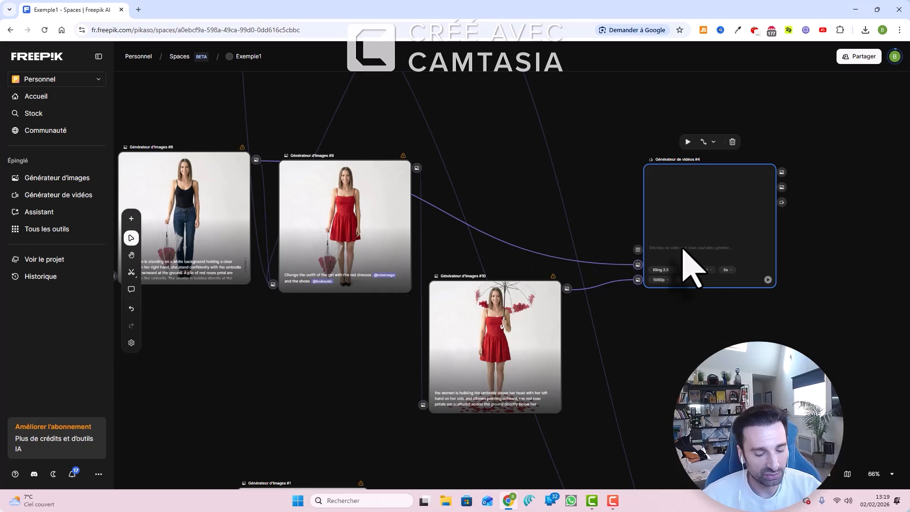
type("the girl raises her umbrella and open it as flower petals falls, her outfit transition to a red skirt")
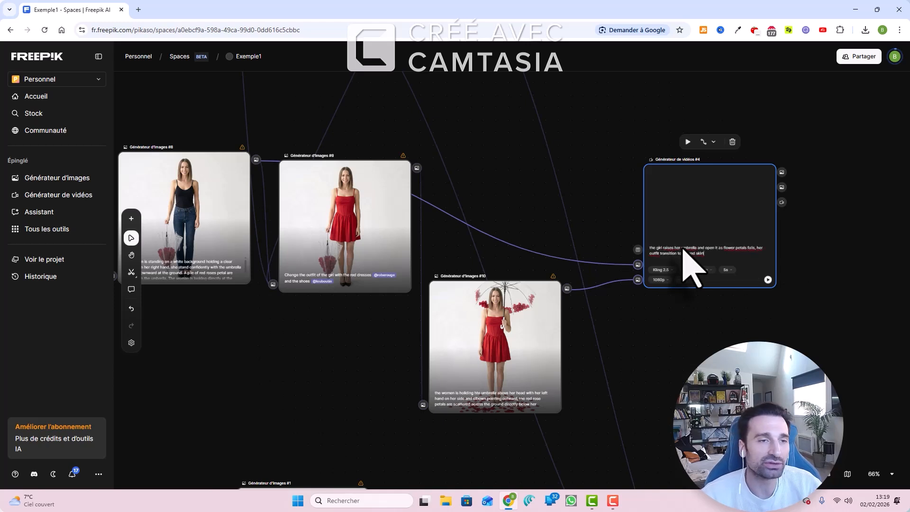
Move the video generator closer to the raised-umbrella image and set it to produce 4 videos.
left_click_drag(690, 197, 675, 226)
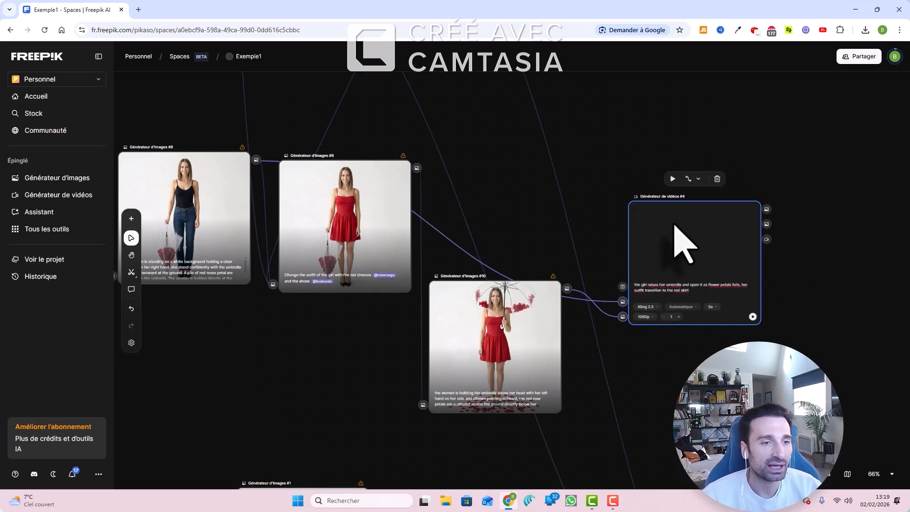
left_click(679, 316)
left_click(679, 316)
left_click(679, 316)
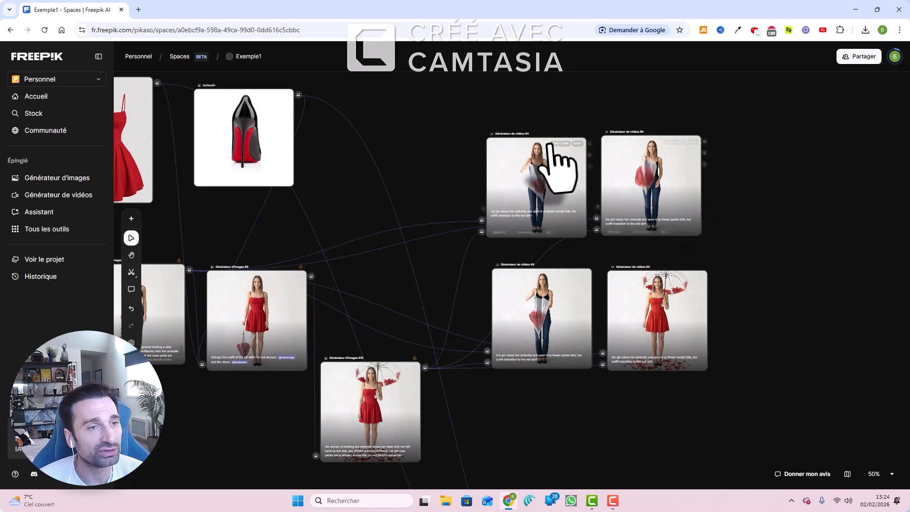
Examine the four generated videos of the umbrella opening and the outfit transition up close.
mouse_move(564, 195)
scroll(555, 176, "up", 5)
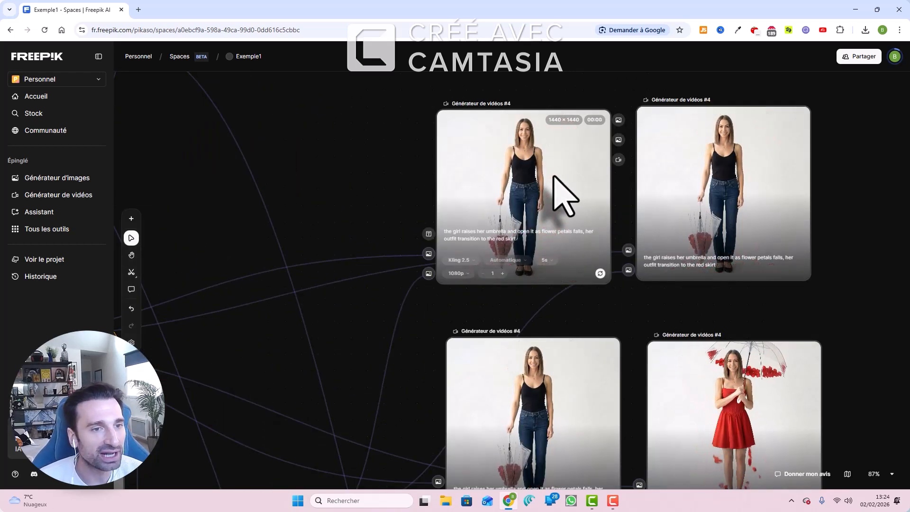
scroll(564, 195, "down", 4)
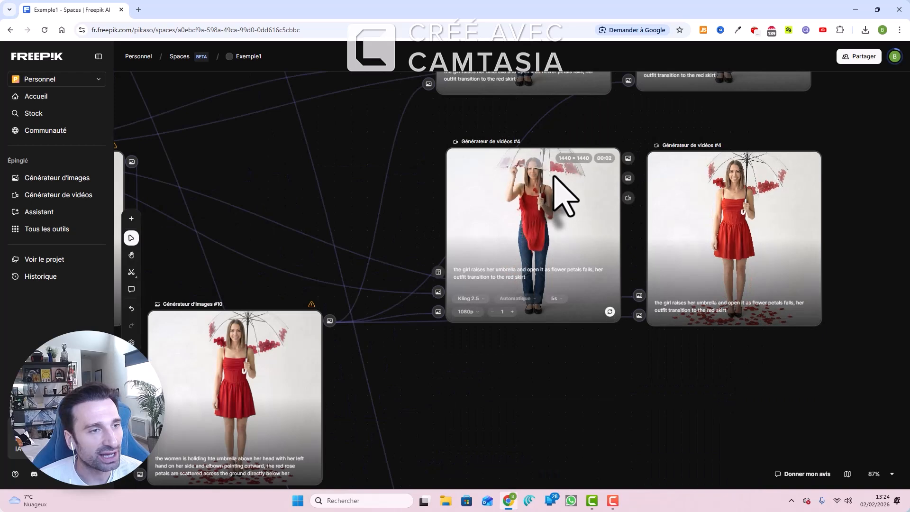
scroll(564, 194, "up", 2)
scroll(564, 194, "down", 3)
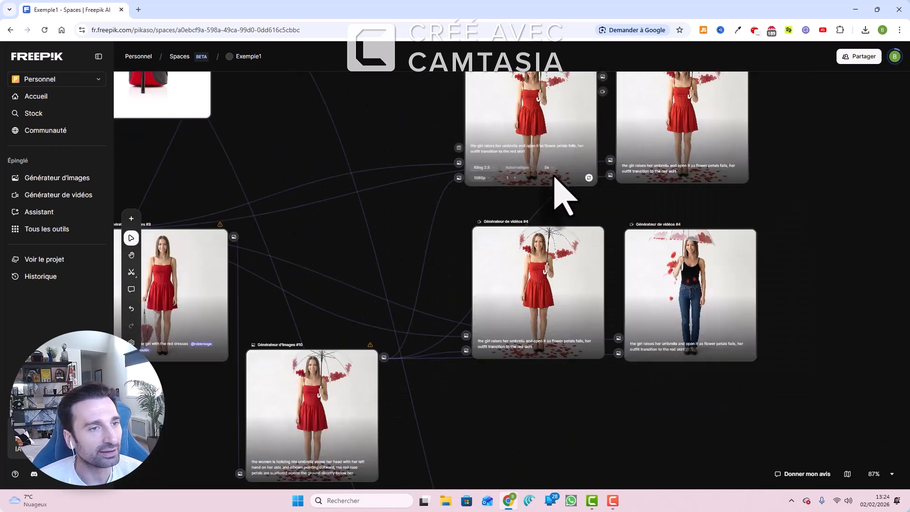
scroll(564, 194, "down", 2)
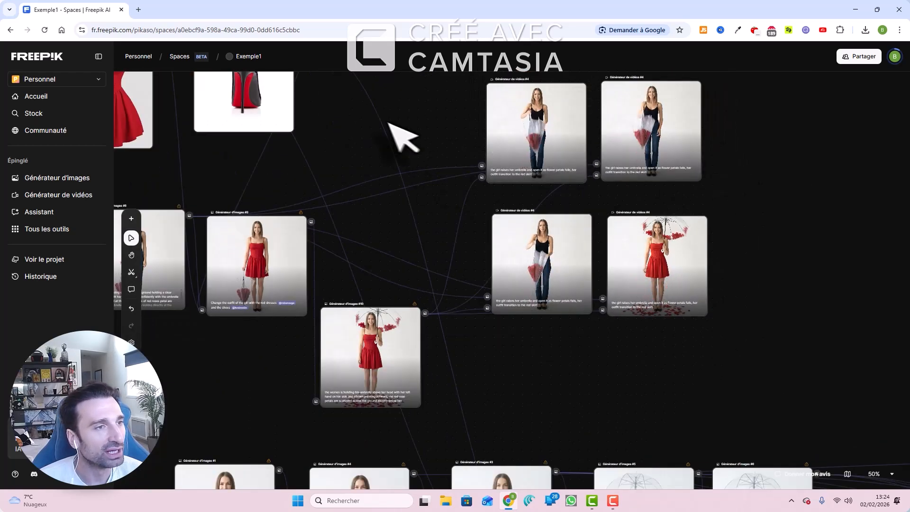
Move the raised-umbrella image generator up into the same row, directly beside the red-dress image with the lowered umbrella.
left_click_drag(467, 147, 555, 187)
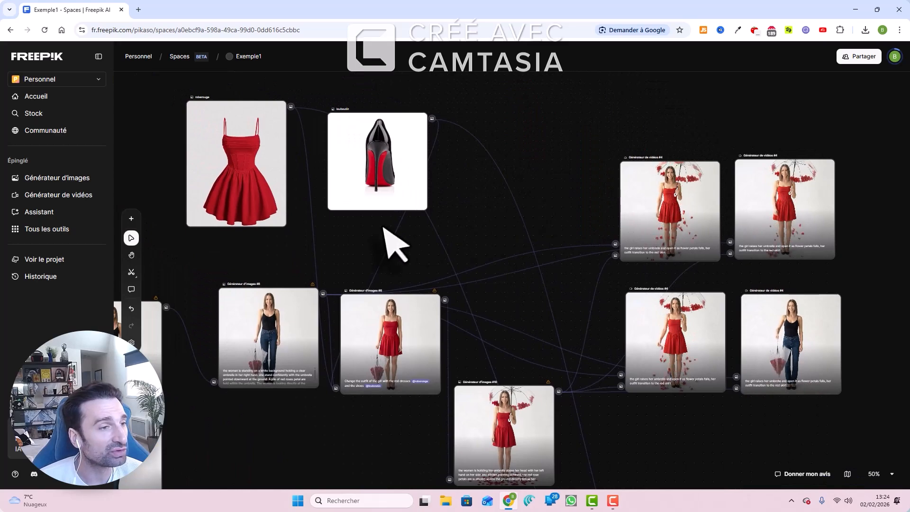
left_click_drag(396, 243, 643, 209)
scroll(612, 231, "down", 2)
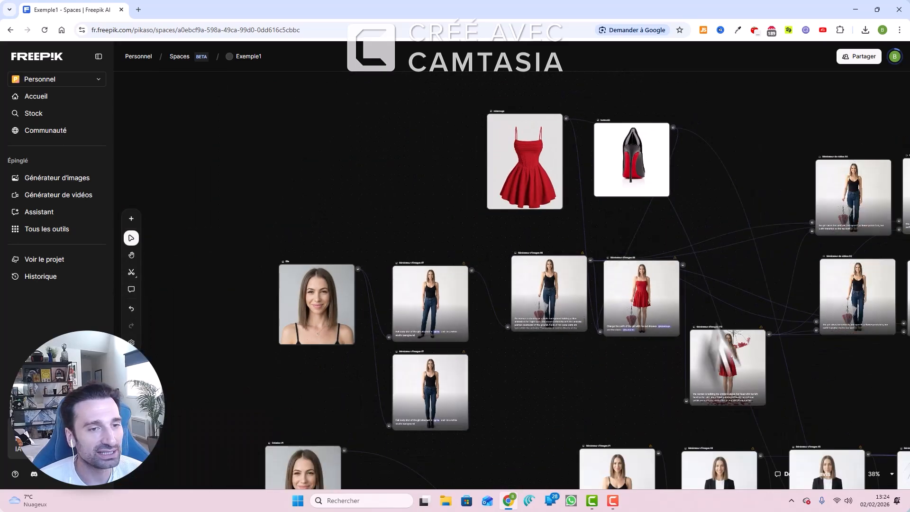
left_click_drag(736, 298, 738, 252)
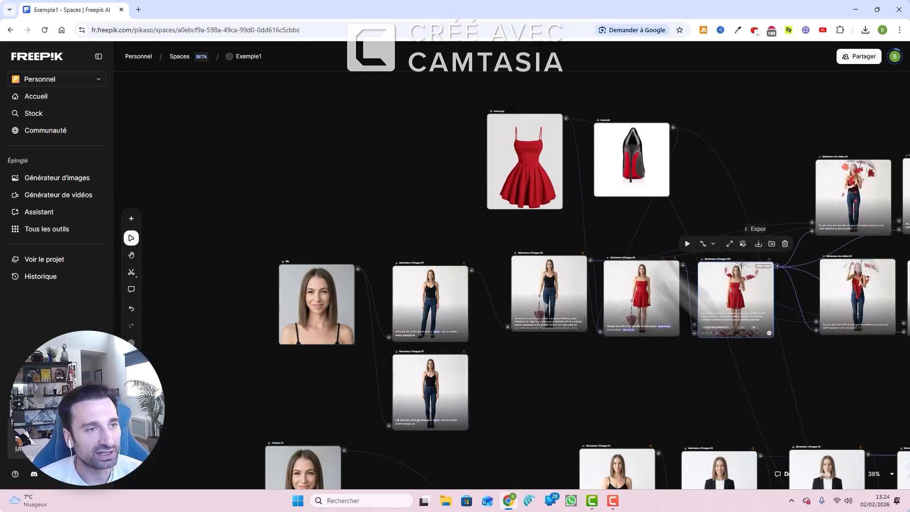
scroll(617, 341, "down", 3)
left_click_drag(696, 386, 358, 154)
scroll(769, 362, "down", 4)
left_click_drag(765, 378, 737, 434)
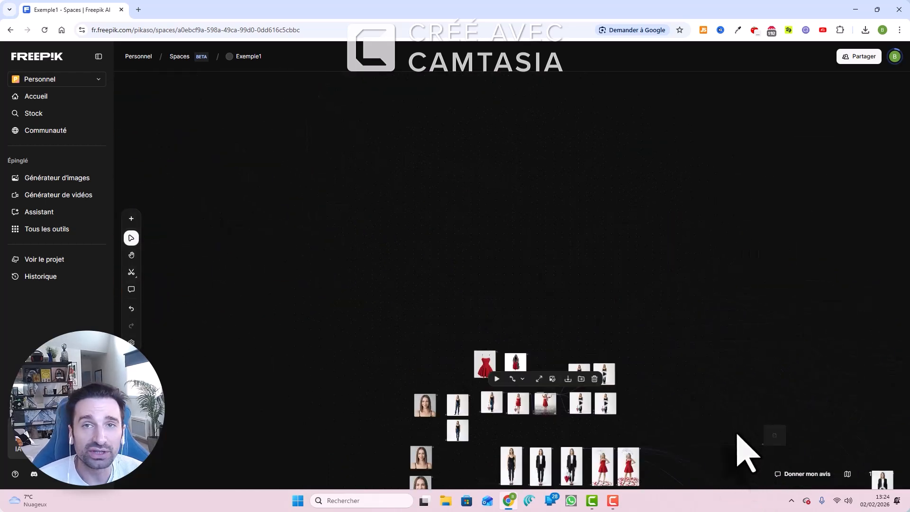